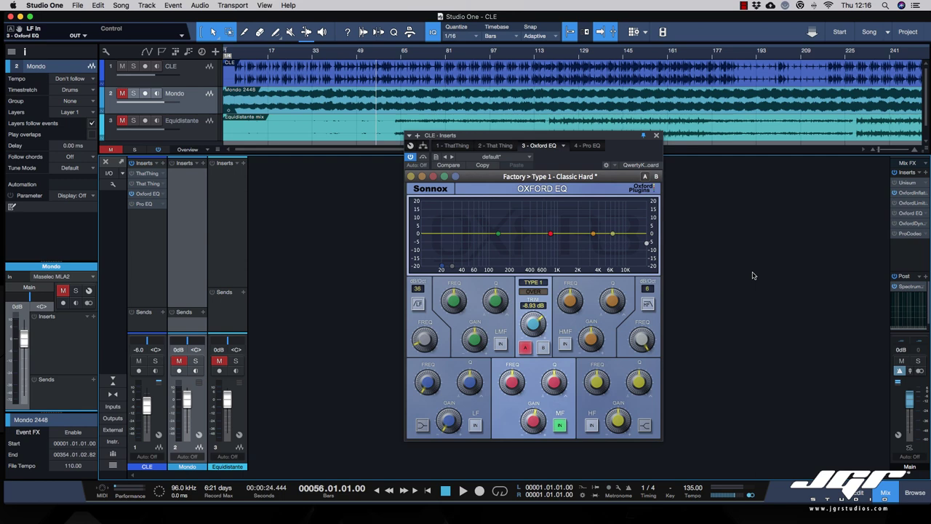
# Switch to Preview to view the Sony console and EQ photos, and return to Studio One.
pyautogui.press('super+Tab')
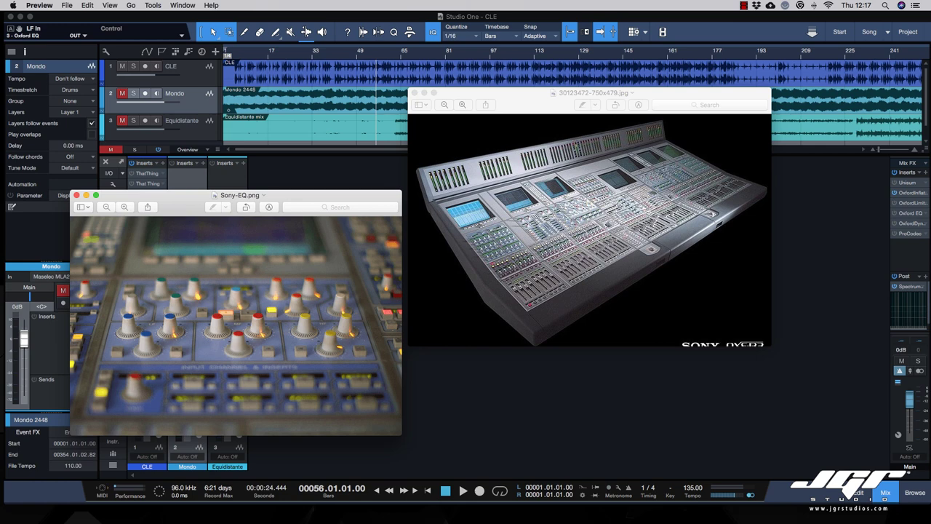
pyautogui.press('super+Tab')
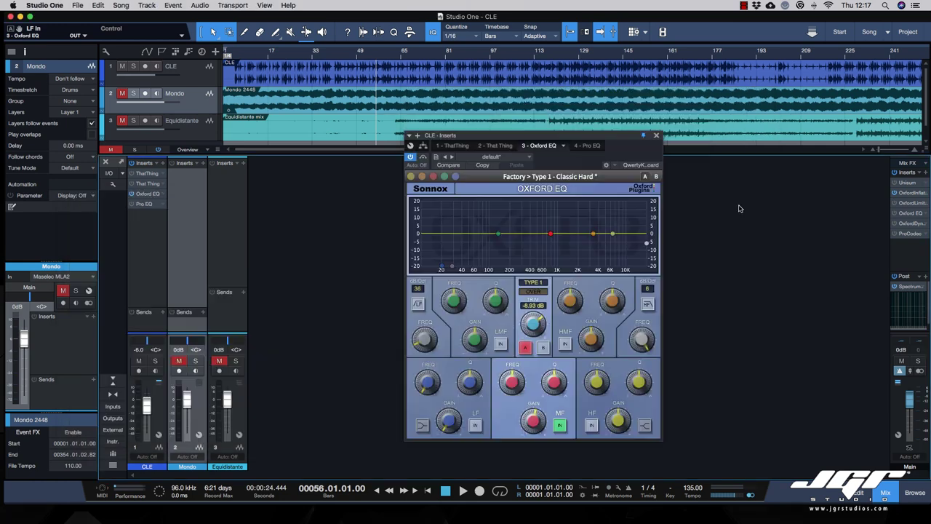
# Switch on the Oxford EQ's high and low filters on the CLE track.
pyautogui.moveTo(637, 326)
pyautogui.click(419, 304)
pyautogui.click(419, 304)
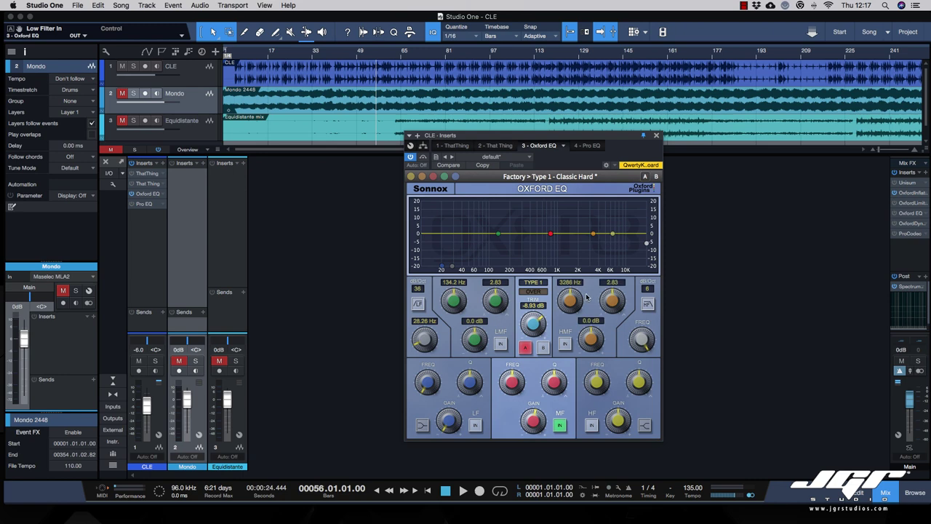
pyautogui.click(647, 303)
pyautogui.click(418, 303)
# Try different low filter slopes including 30 dB/oct, return to 36 dB/oct, and switch the low filter off.
pyautogui.click(419, 289)
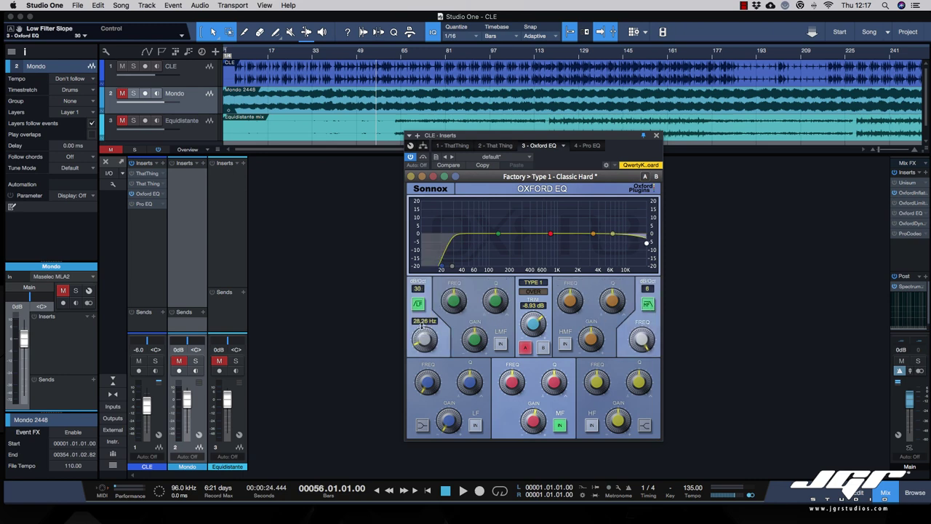
pyautogui.click(422, 323)
pyautogui.click(419, 289)
pyautogui.click(422, 313)
pyautogui.click(419, 288)
pyautogui.click(421, 297)
pyautogui.click(420, 289)
pyautogui.click(422, 328)
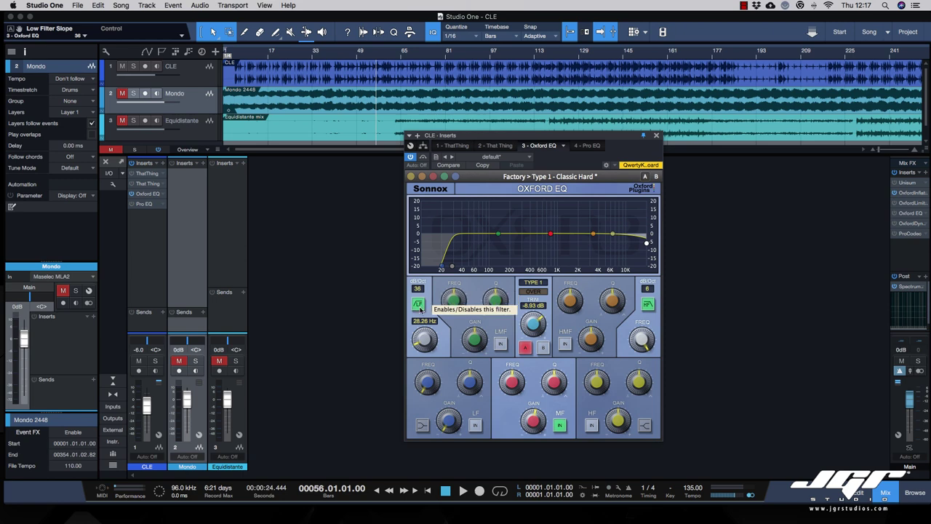
pyautogui.click(419, 305)
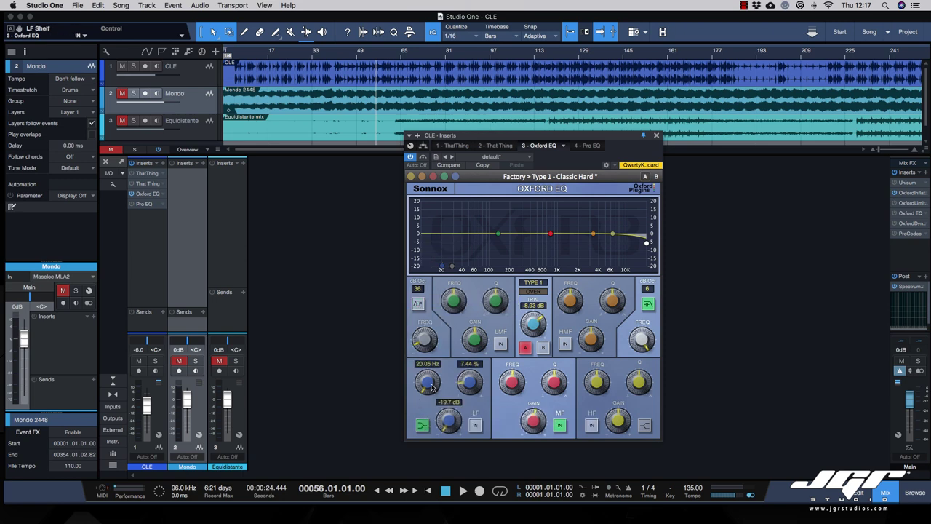
# Enable the LF shelf at about 38.58 Hz with 10.4 % overshoot, raise its gain, and switch on the low filter.
pyautogui.moveTo(429, 383); pyautogui.dragTo(478, 386)
pyautogui.click(476, 427)
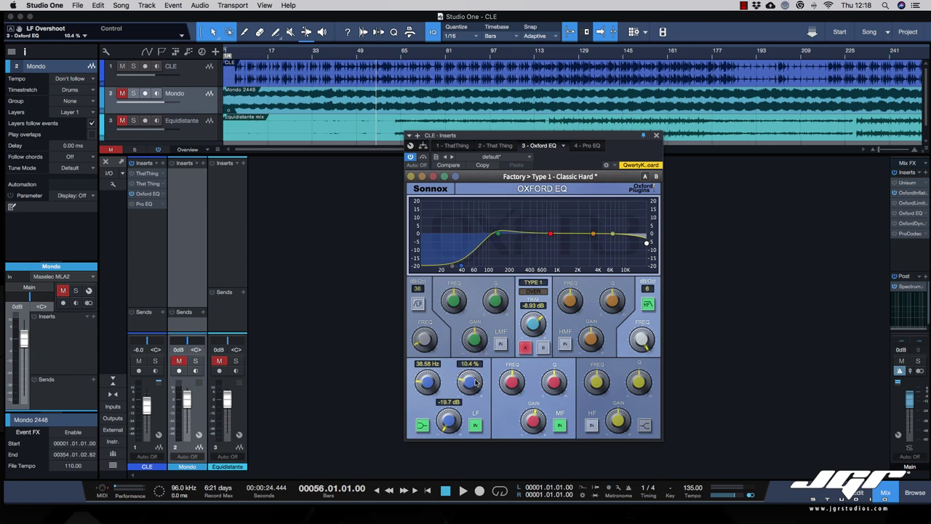
pyautogui.moveTo(451, 419); pyautogui.dragTo(449, 400)
pyautogui.click(417, 304)
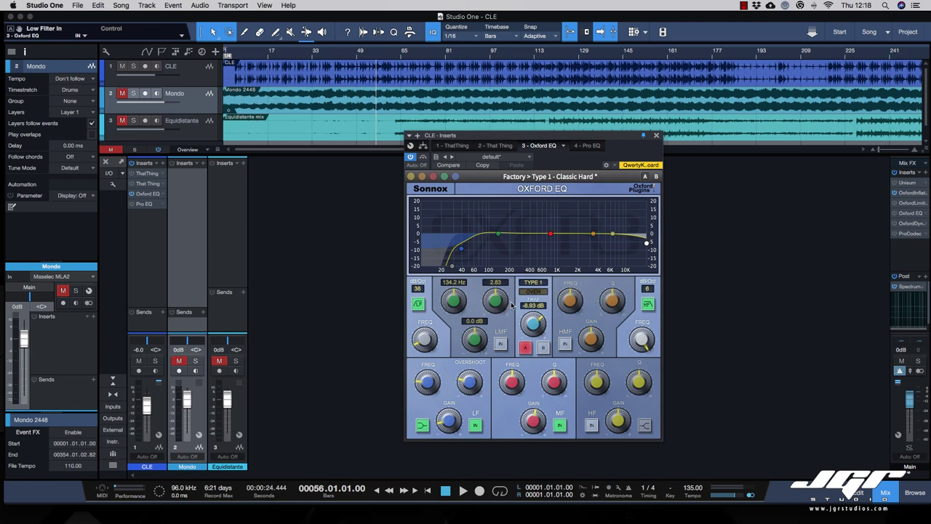
# Toggle the low filter in and out to compare its effect on the EQ curve.
pyautogui.click(419, 304)
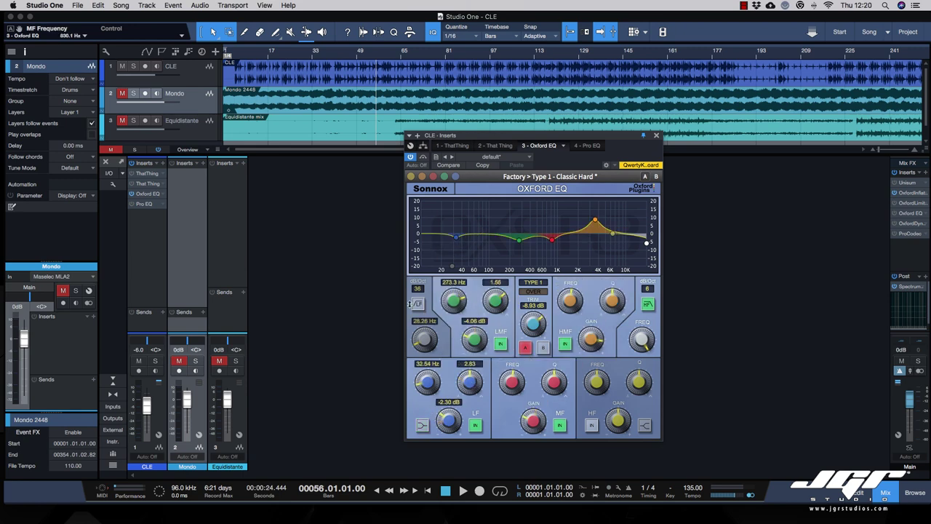
pyautogui.click(419, 304)
pyautogui.click(419, 305)
pyautogui.click(419, 305)
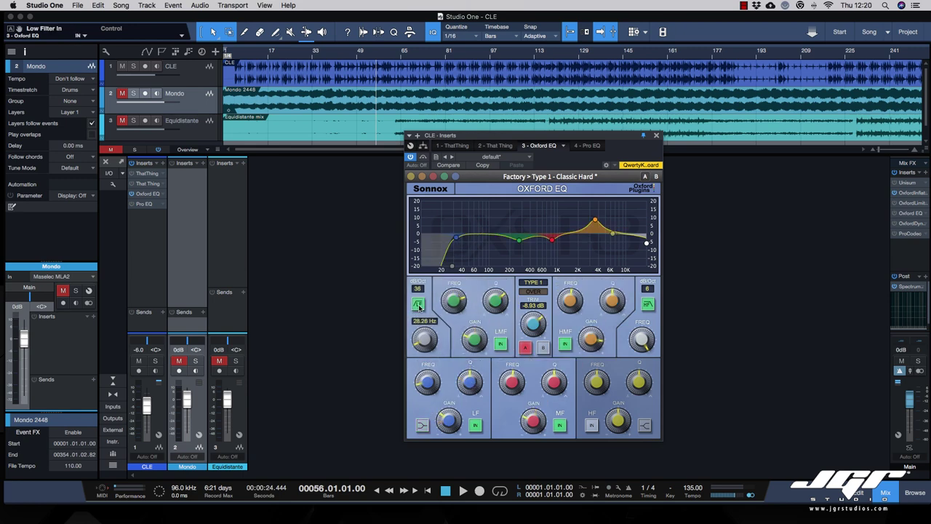
pyautogui.click(419, 304)
pyautogui.click(419, 304)
# Set the low filter's slope to 18 dB/oct and switch the filter off.
pyautogui.click(419, 288)
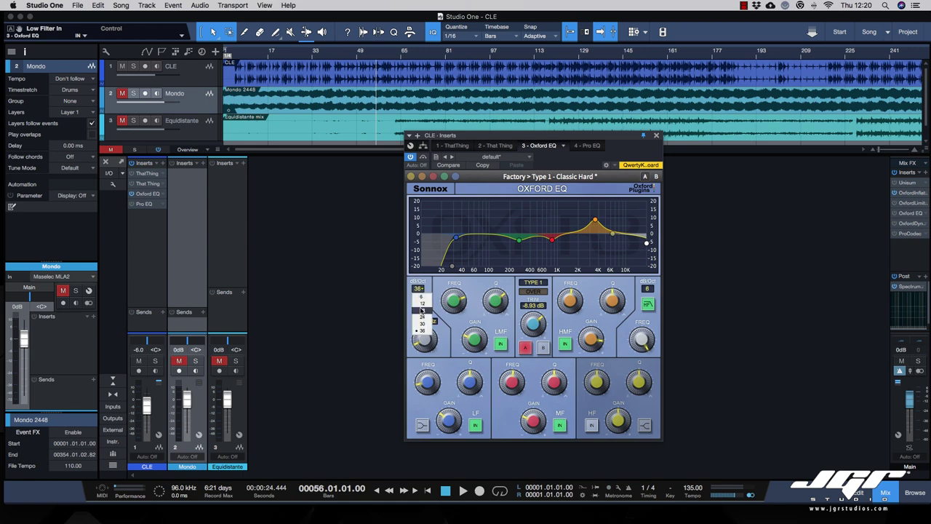
pyautogui.click(422, 310)
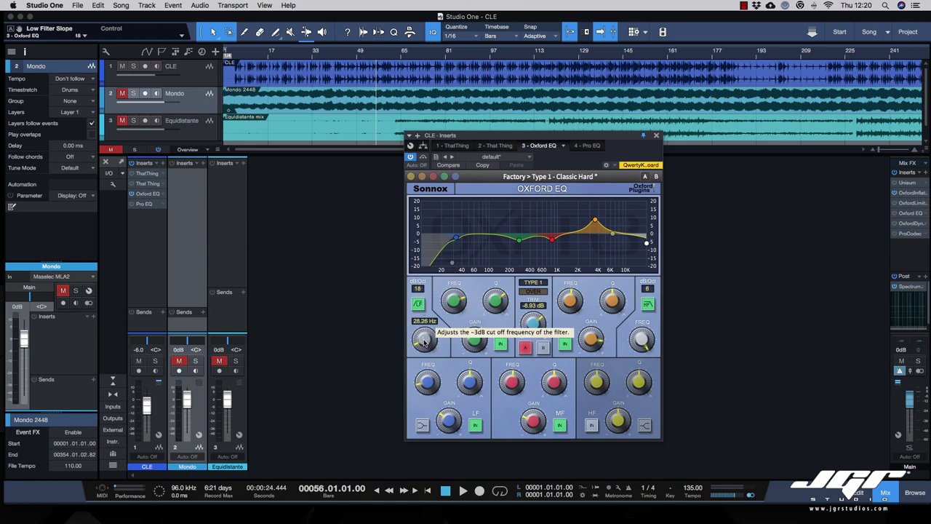
pyautogui.click(419, 305)
# Toggle the LF band, leaving it in, and set its gain to about -6.97 dB with a Q of 2.01.
pyautogui.click(474, 427)
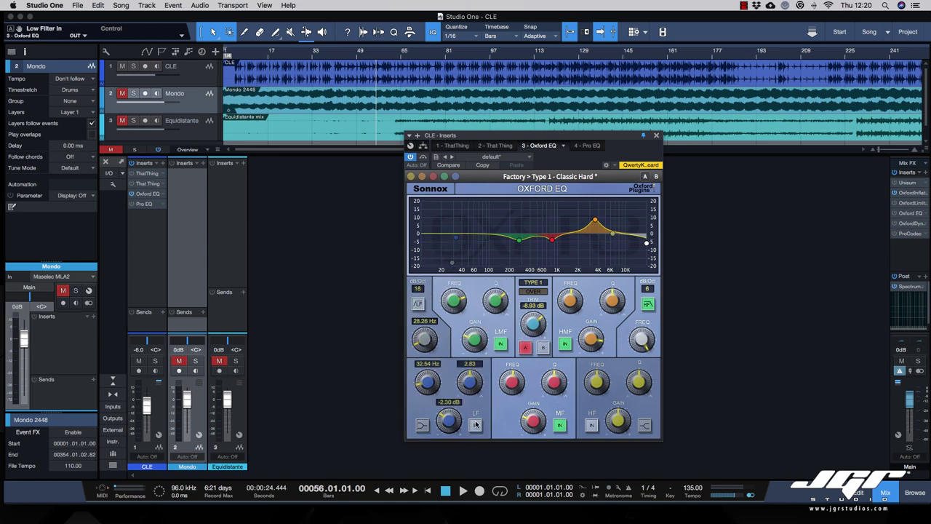
pyautogui.click(475, 426)
pyautogui.moveTo(454, 421); pyautogui.dragTo(449, 440)
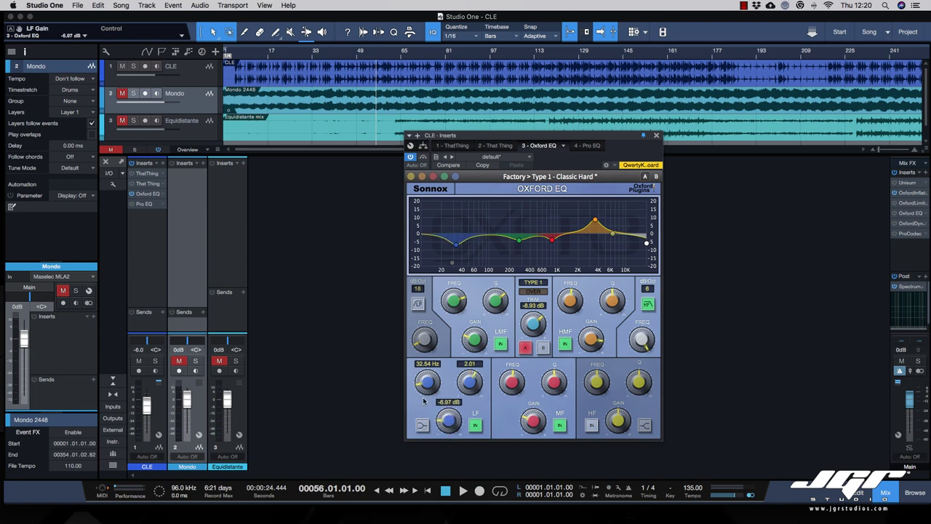
# Try the LF band as a shelf, set its frequency to about 21.42 Hz, and switch off both the shelf and the band.
pyautogui.moveTo(426, 385); pyautogui.dragTo(427, 419)
pyautogui.click(422, 425)
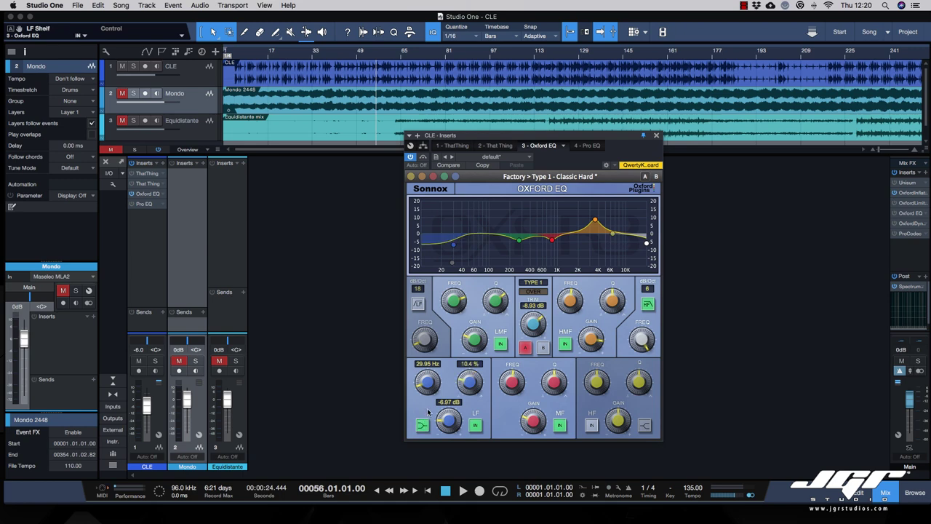
pyautogui.moveTo(426, 386)
pyautogui.mouseDown()
pyautogui.moveTo(422, 393)
pyautogui.moveTo(436, 394)
pyautogui.mouseUp()
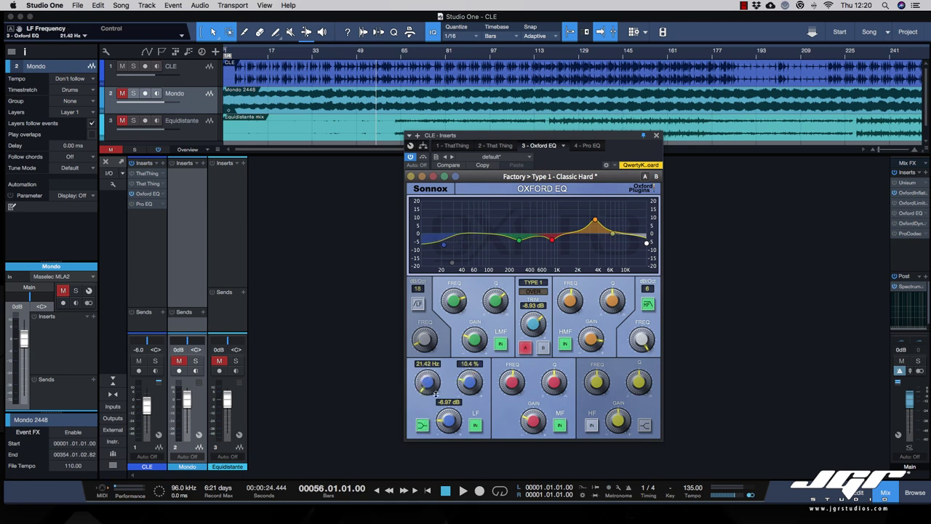
pyautogui.click(478, 426)
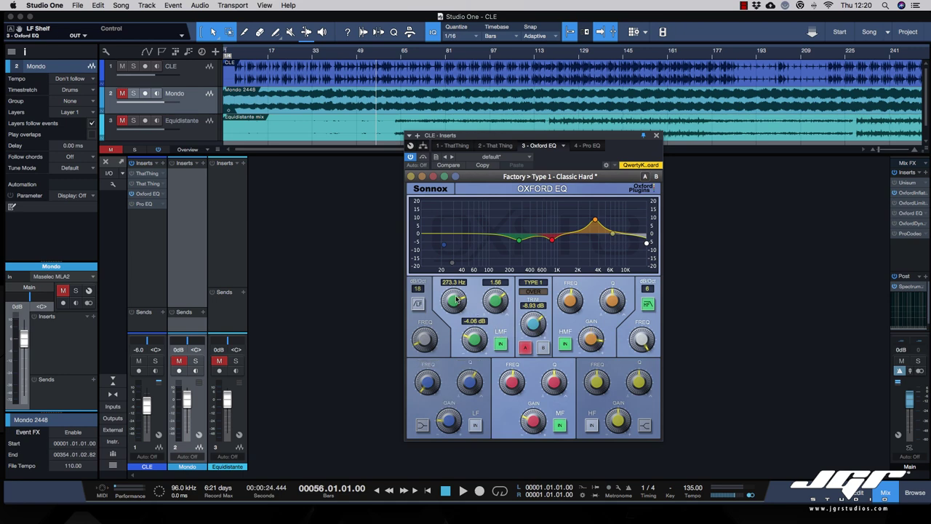
# Set the LMF band to about 187.3 Hz with Q 2.30, and the MF band to about 676.2 Hz, -7.29 dB and Q 1.12.
pyautogui.moveTo(459, 300); pyautogui.dragTo(492, 310)
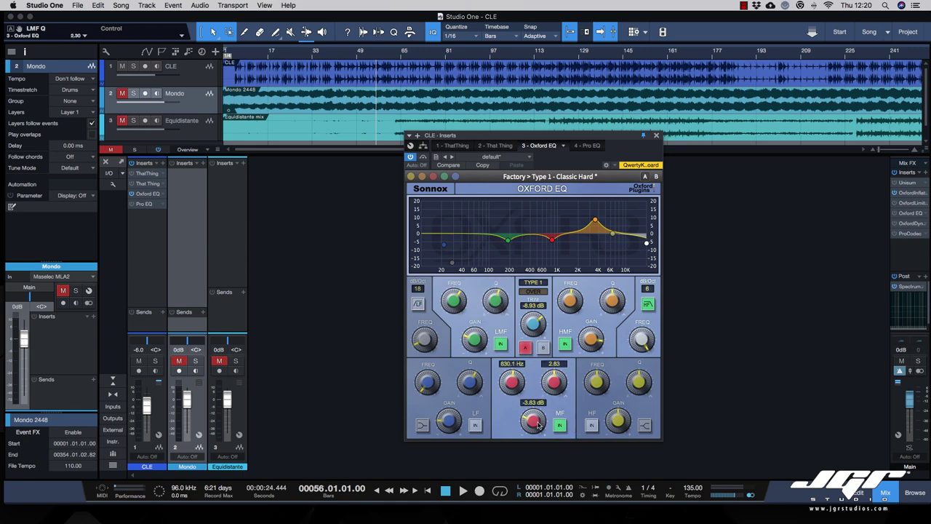
pyautogui.moveTo(539, 424); pyautogui.dragTo(556, 359)
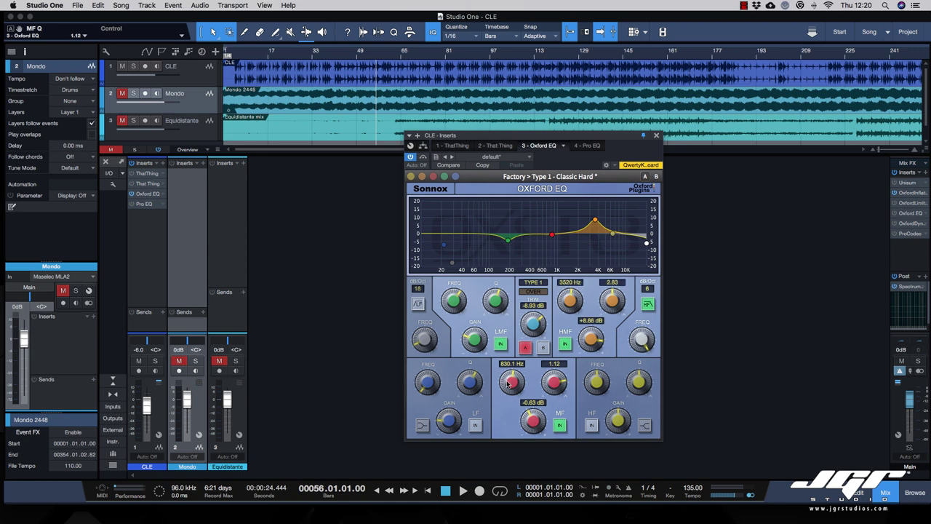
pyautogui.moveTo(552, 234); pyautogui.dragTo(546, 245)
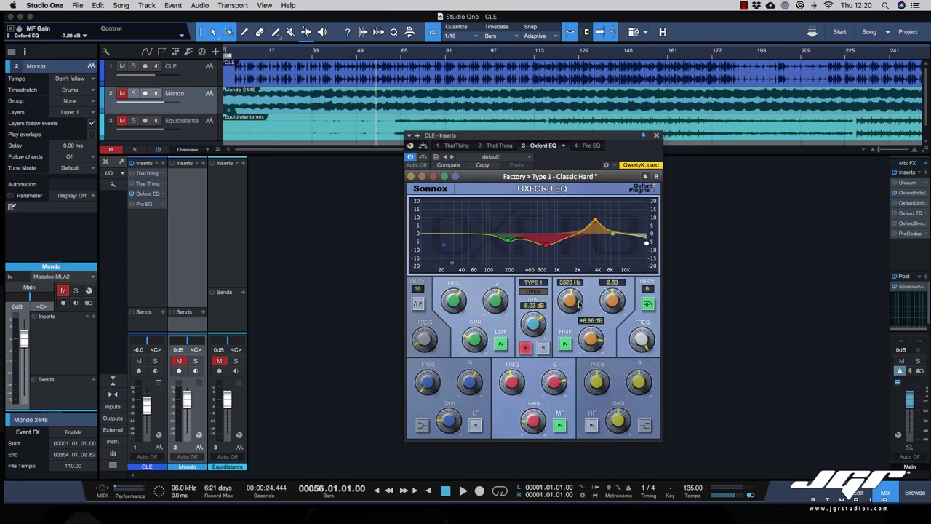
# Set the HMF band to about 2180 Hz, +3.08 dB and Q 1.39, toggling it to compare and leaving it in.
pyautogui.moveTo(572, 298); pyautogui.dragTo(591, 346)
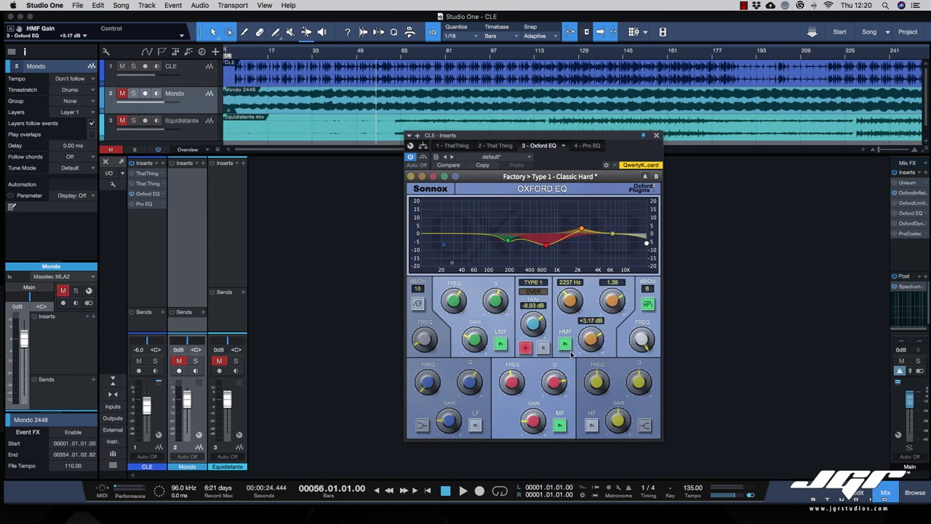
pyautogui.click(566, 346)
pyautogui.click(566, 347)
pyautogui.click(566, 346)
pyautogui.click(566, 346)
pyautogui.doubleClick(582, 230)
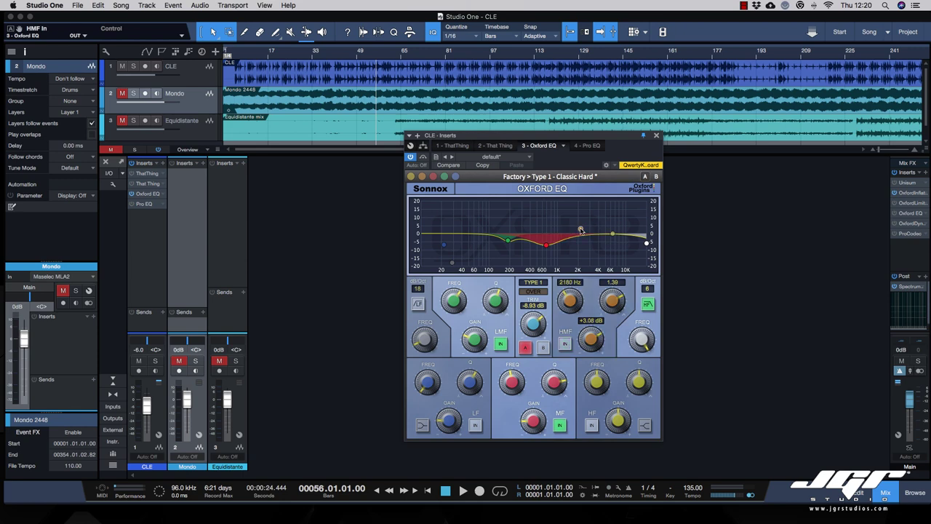
pyautogui.doubleClick(581, 230)
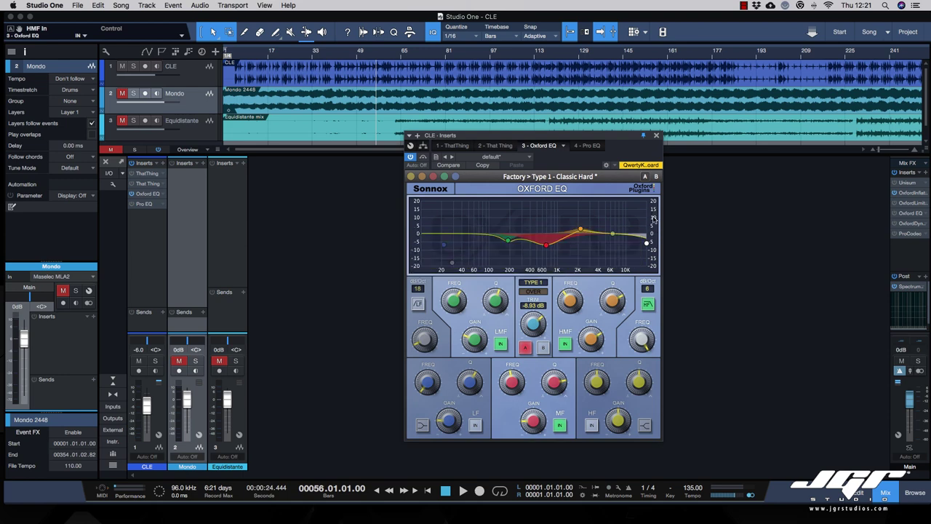
# Review the knob modes, try the -6dB...+6dB and -80dB...+80dB graph scales, and set the scale to -20dB...+20dB.
pyautogui.click(426, 190)
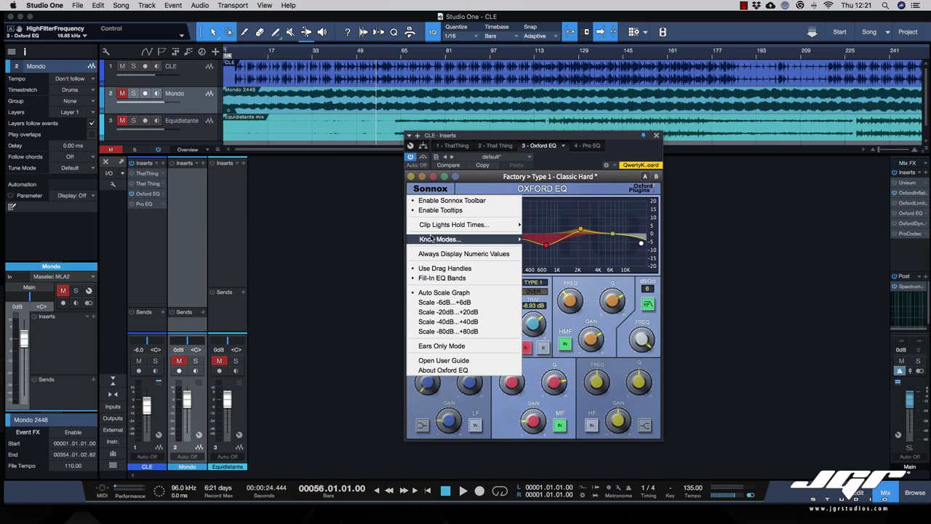
pyautogui.moveTo(432, 239)
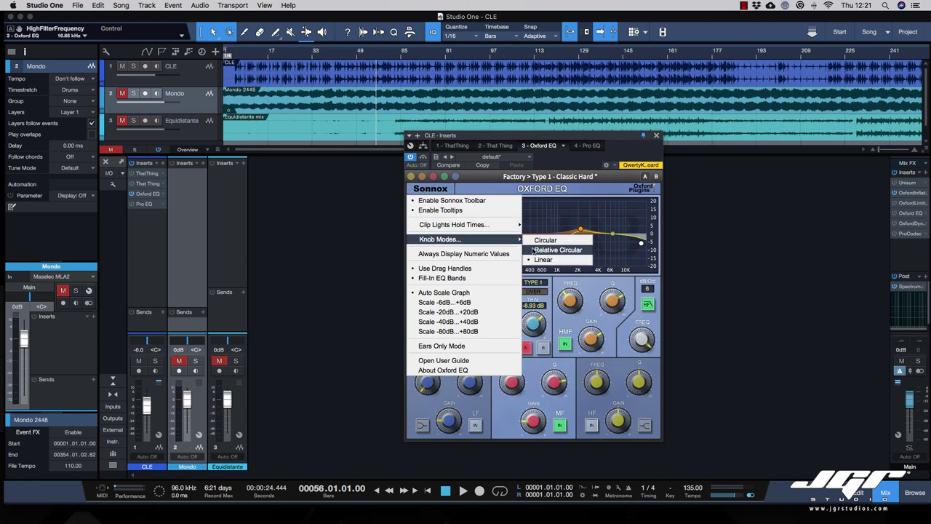
pyautogui.click(419, 302)
pyautogui.click(430, 189)
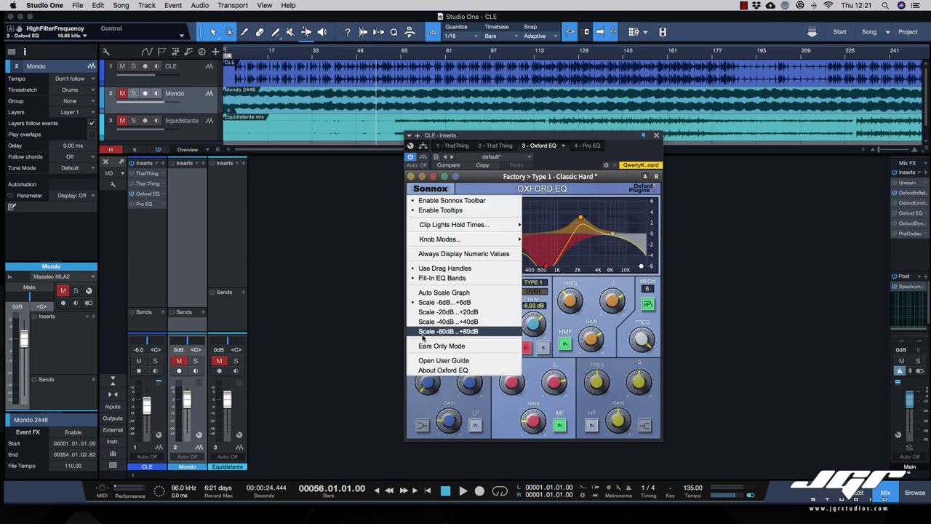
pyautogui.click(421, 334)
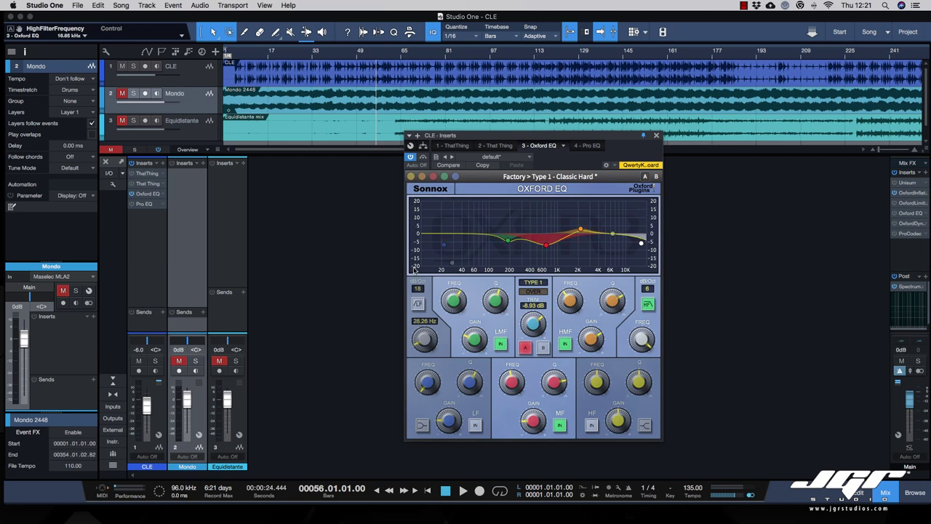
# Try Ears Only Mode, restore the EQ graph, and turn on Always Display Numeric Values.
pyautogui.click(420, 189)
pyautogui.click(426, 200)
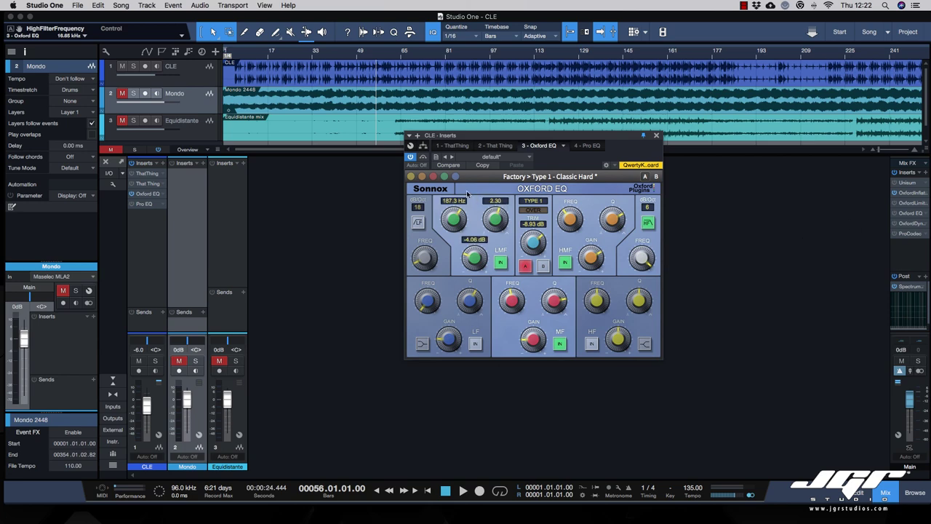
pyautogui.click(442, 190)
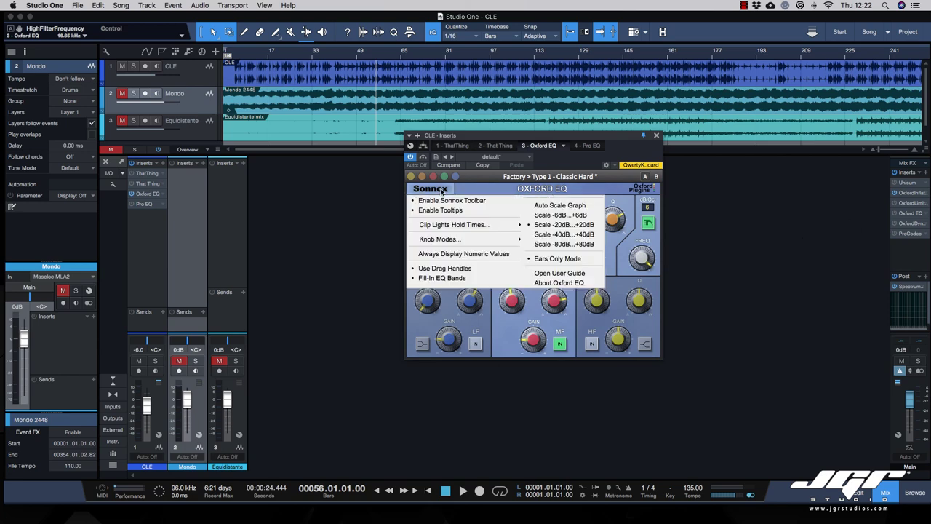
pyautogui.click(434, 254)
# Set the knob mode to Circular and adjust the HMF frequency to about 3211 Hz.
pyautogui.moveTo(494, 239)
pyautogui.click(546, 240)
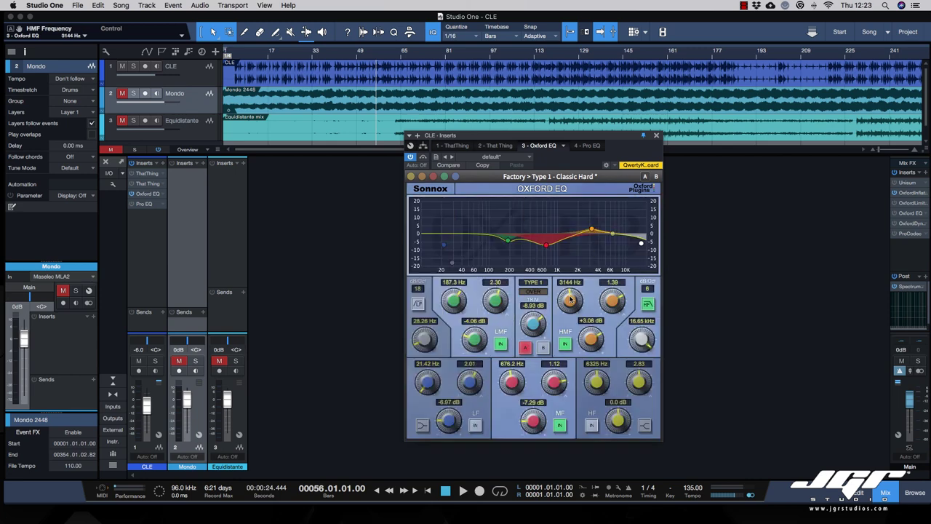
pyautogui.moveTo(567, 300); pyautogui.dragTo(570, 280)
pyautogui.moveTo(569, 277); pyautogui.dragTo(570, 286)
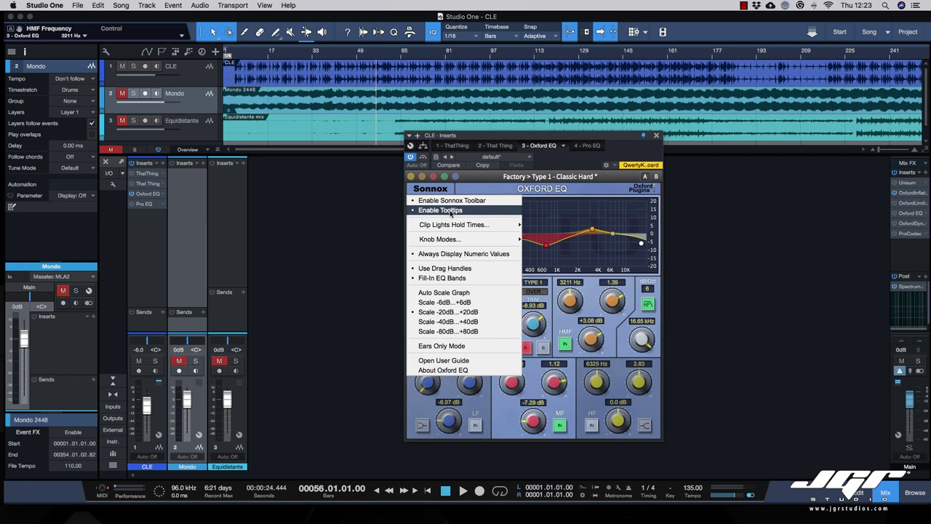
# Disable the tooltips, and hide and re-enable the Sonnox toolbar.
pyautogui.click(450, 211)
pyautogui.click(434, 178)
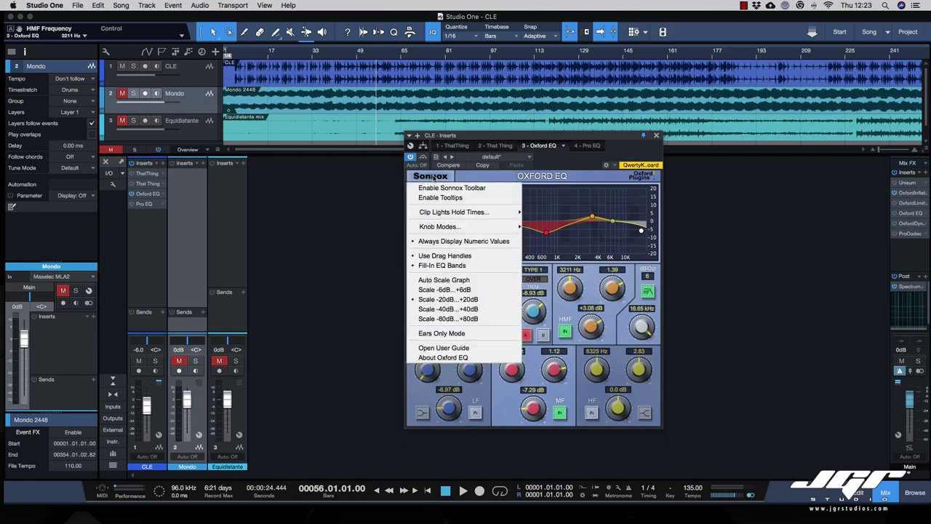
pyautogui.click(451, 188)
# Show the Oxford EQ preset location in Finder and return to the plug-in.
pyautogui.click(544, 176)
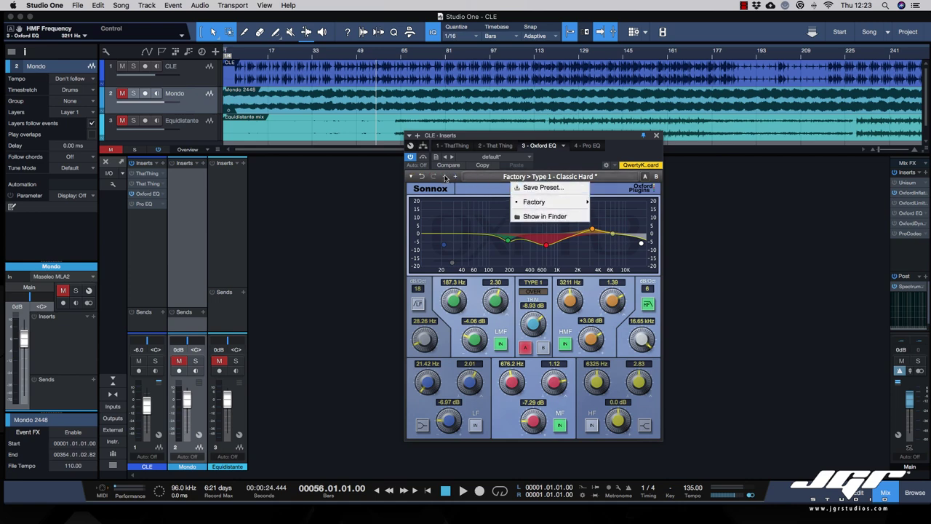
pyautogui.click(547, 217)
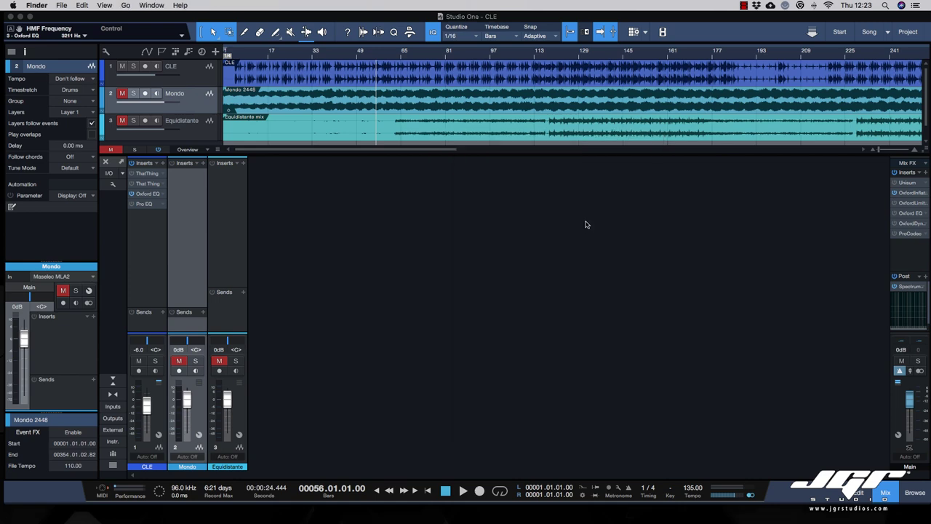
pyautogui.click(464, 180)
# Open the Oxford EQ user guide, skim through its sections, and return to the plug-in in Studio One.
pyautogui.click(450, 189)
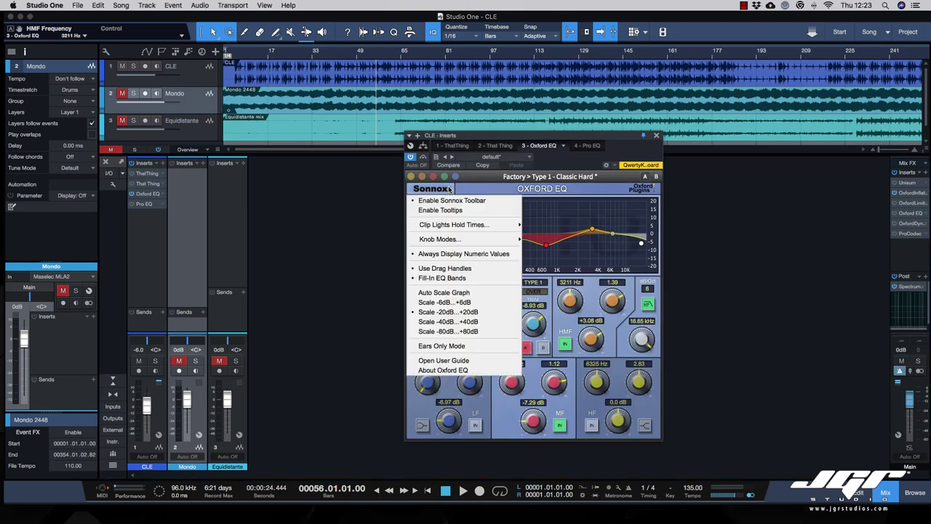
pyautogui.click(444, 360)
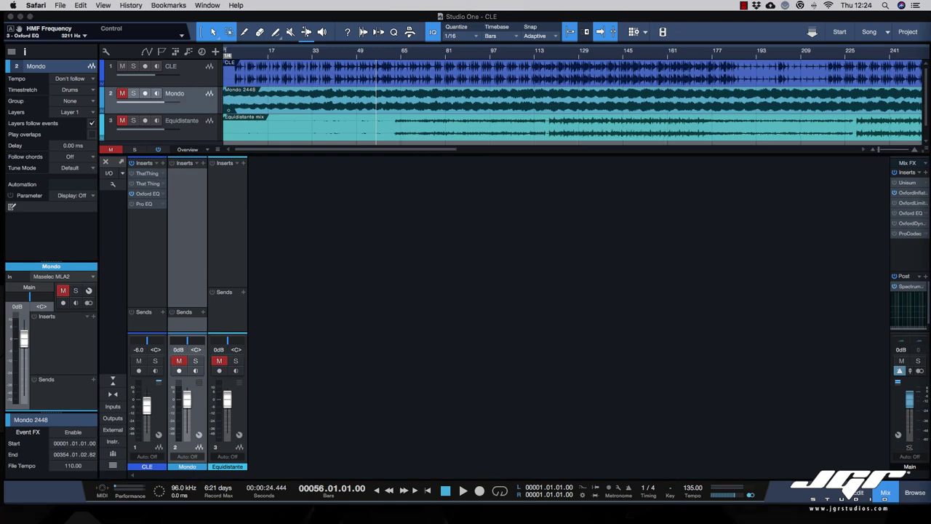
pyautogui.moveTo(930, 46); pyautogui.dragTo(239, 5)
pyautogui.scroll(-10, 335, 84)
pyautogui.moveTo(343, 85)
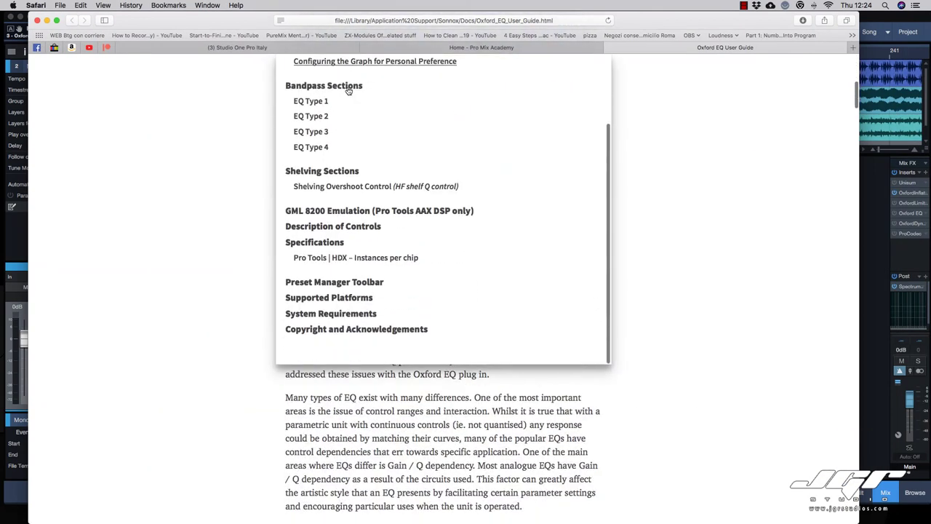
pyautogui.scroll(-20, 221, 98)
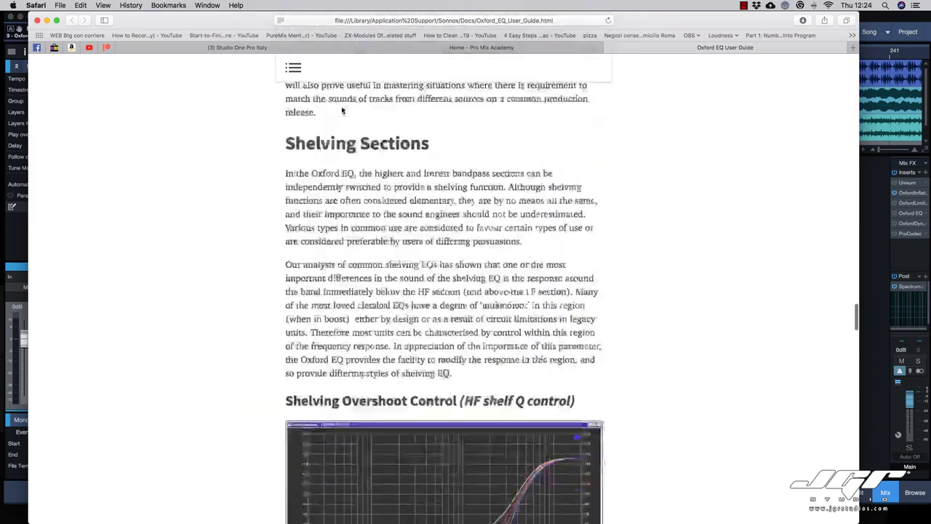
pyautogui.scroll(20, 343, 111)
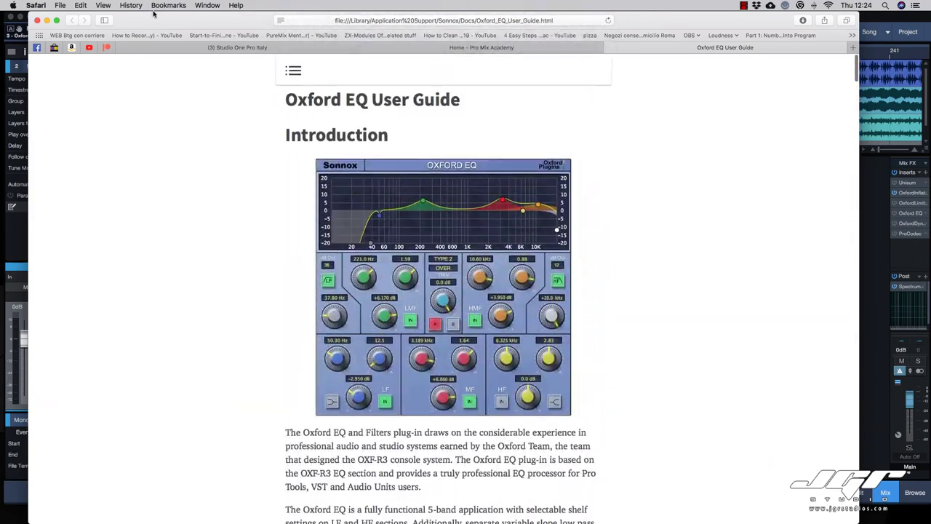
pyautogui.moveTo(156, 14); pyautogui.dragTo(930, 66)
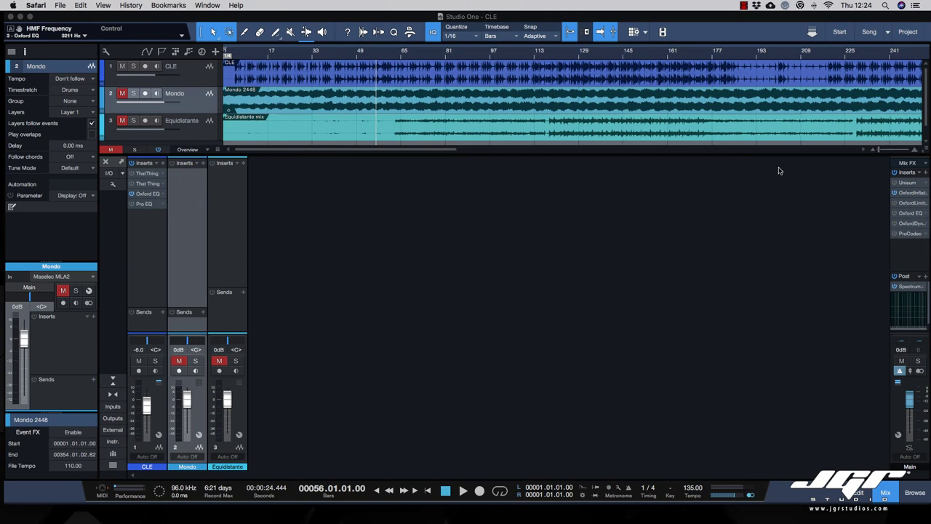
pyautogui.click(778, 170)
pyautogui.click(499, 244)
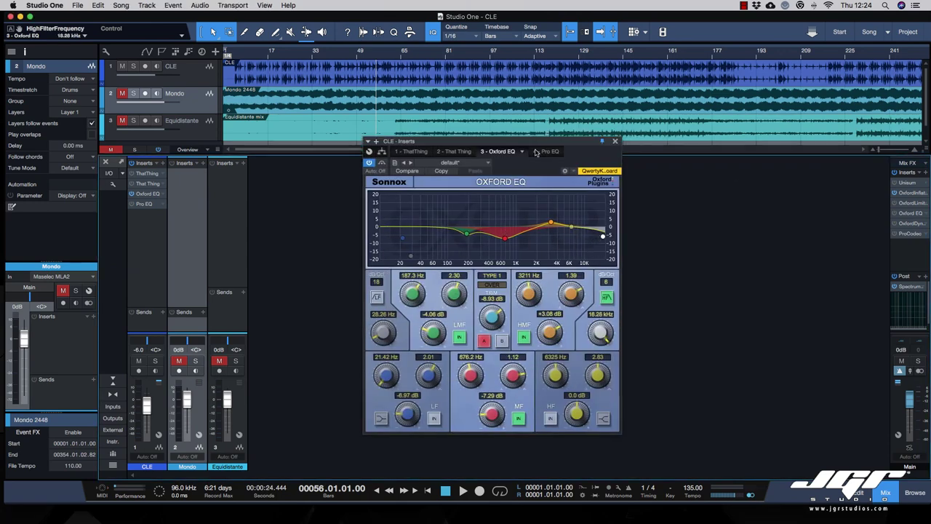
# Show the Pro EQ in its own window beside the Oxford EQ for comparison, then close the Pro EQ window.
pyautogui.moveTo(535, 142); pyautogui.dragTo(464, 151)
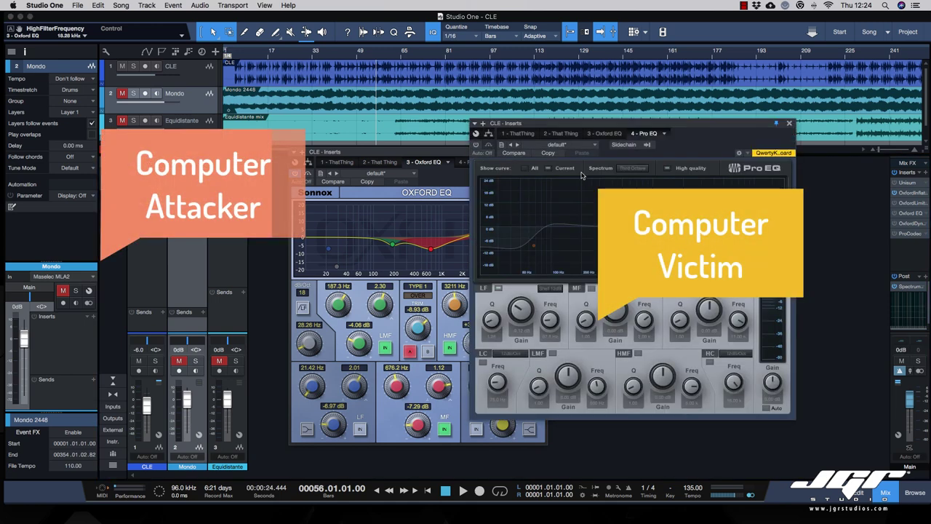
pyautogui.moveTo(563, 123); pyautogui.dragTo(654, 152)
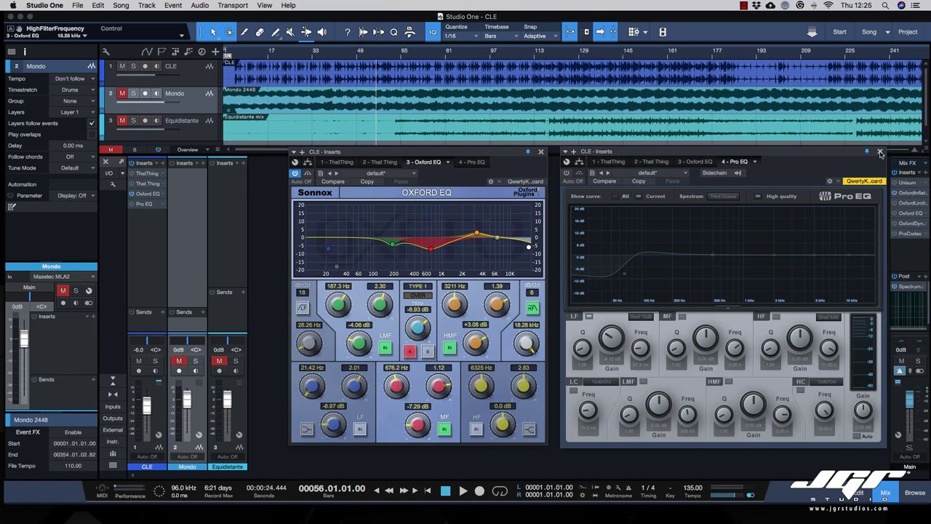
pyautogui.click(881, 152)
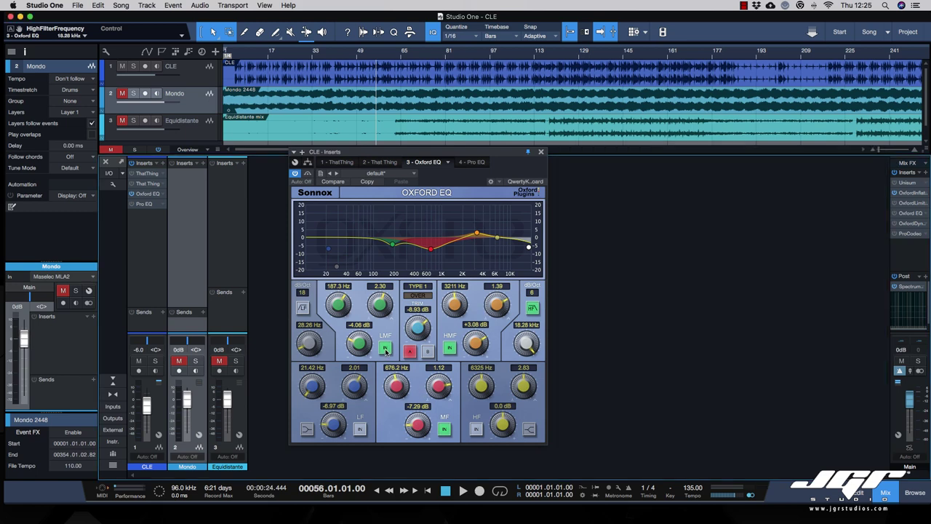
# Switch off the LMF, HMF and MF bands and the high filter in the Oxford EQ.
pyautogui.click(386, 349)
pyautogui.click(450, 348)
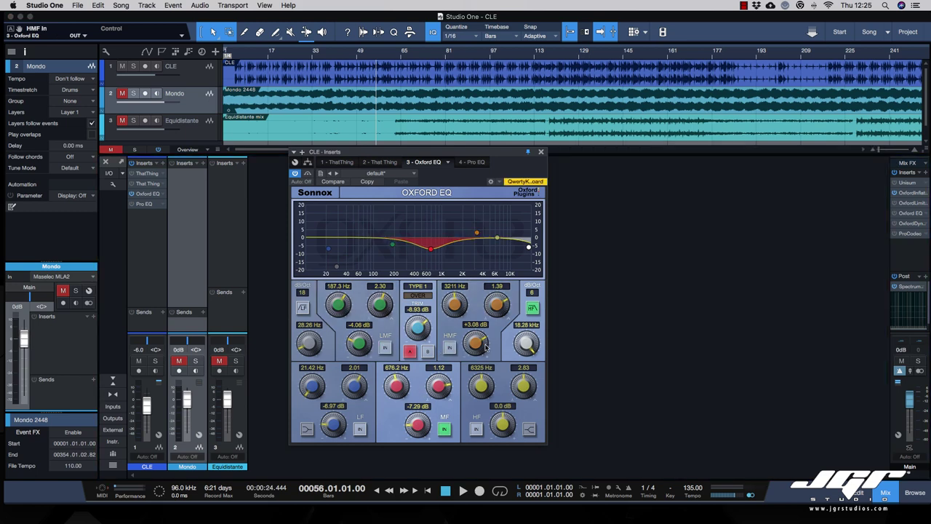
pyautogui.click(444, 430)
pyautogui.click(533, 308)
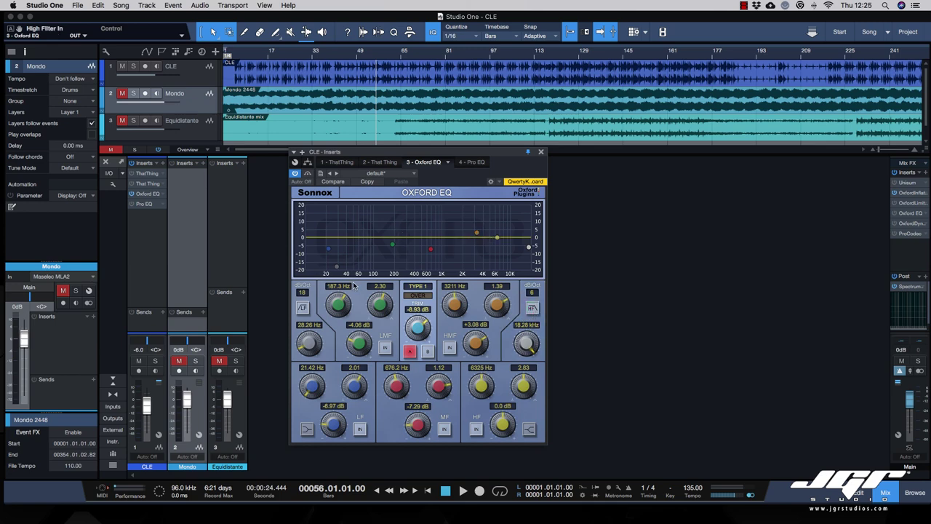
pyautogui.moveTo(430, 146); pyautogui.dragTo(524, 163)
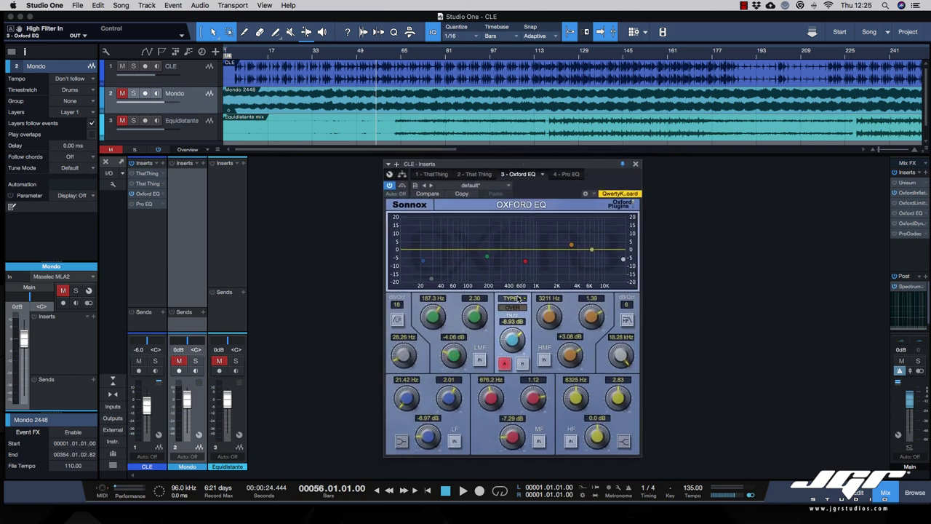
# Browse the available EQ types and set the EQ back to Type 1.
pyautogui.click(520, 300)
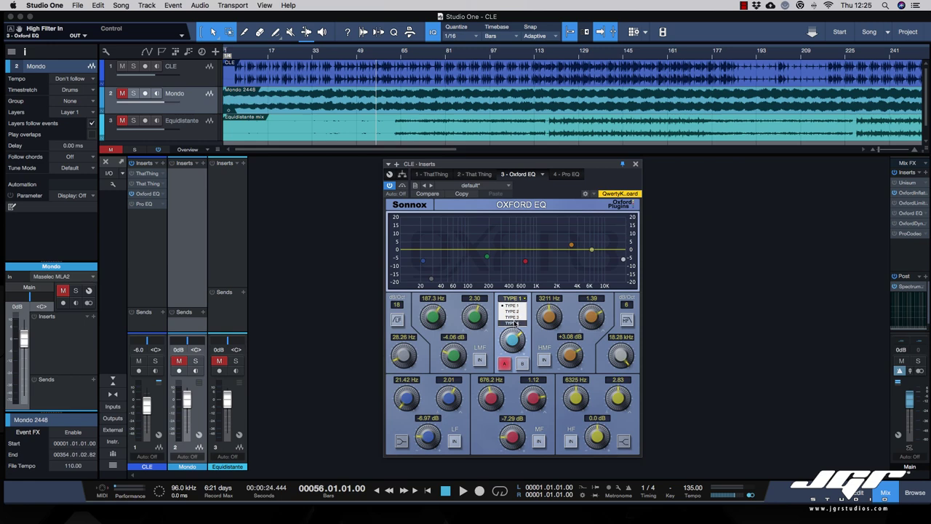
pyautogui.click(513, 321)
pyautogui.click(515, 300)
pyautogui.click(514, 306)
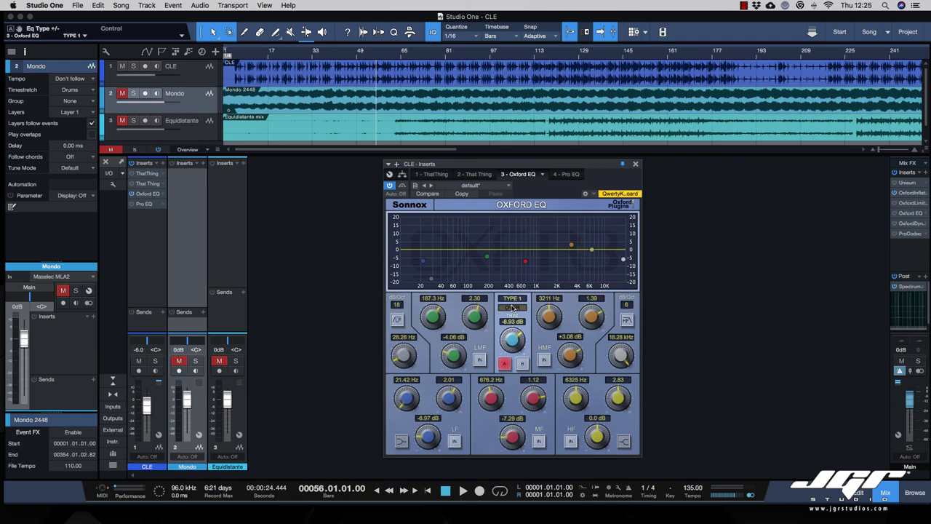
# Boost the MF band to about +4.65 dB near 681 Hz with a Q of 6.78, and switch the EQ to Type 2.
pyautogui.moveTo(524, 261); pyautogui.dragTo(526, 239)
pyautogui.scroll(5, 522, 241)
pyautogui.click(513, 298)
pyautogui.click(513, 309)
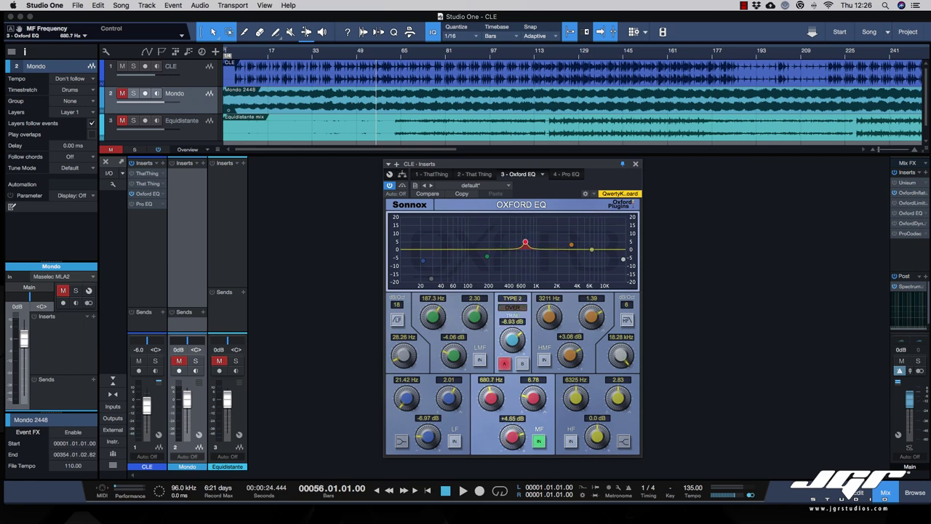
# Swing the MF band from a +20 dB boost near 726 Hz to an 18 dB cut near 796 Hz.
pyautogui.moveTo(526, 242); pyautogui.dragTo(528, 217)
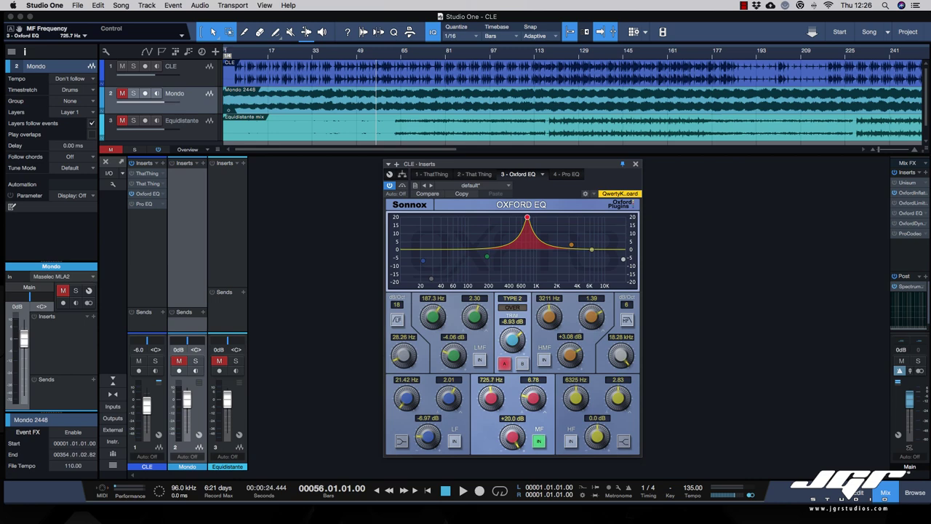
pyautogui.moveTo(527, 217); pyautogui.dragTo(530, 278)
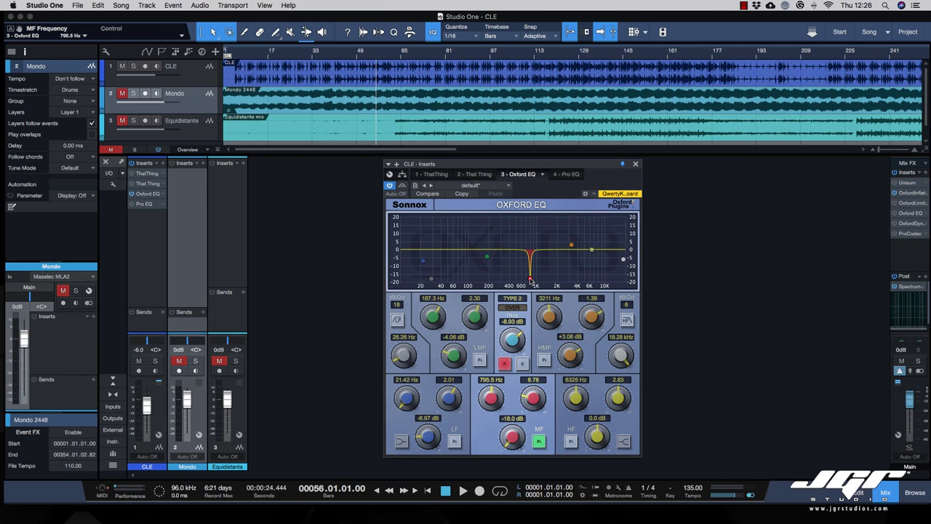
# Switch to Type 3 and reshape the MF band into a wide cut of about -2.12 dB near 489 Hz with a Q of 0.50.
pyautogui.moveTo(530, 278); pyautogui.dragTo(524, 243)
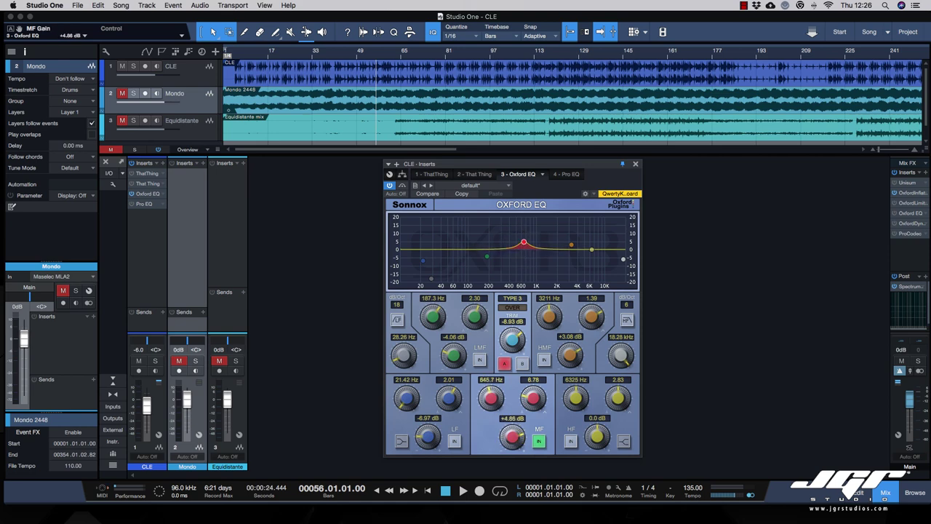
pyautogui.scroll(-10, 524, 244)
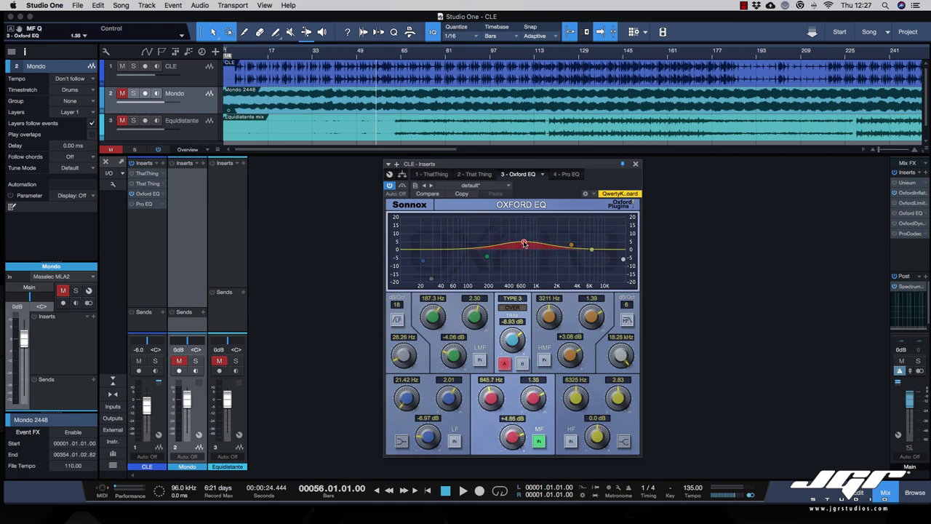
pyautogui.moveTo(524, 243)
pyautogui.mouseDown()
pyautogui.moveTo(523, 219)
pyautogui.moveTo(521, 272)
pyautogui.moveTo(518, 236)
pyautogui.moveTo(516, 253)
pyautogui.mouseUp()
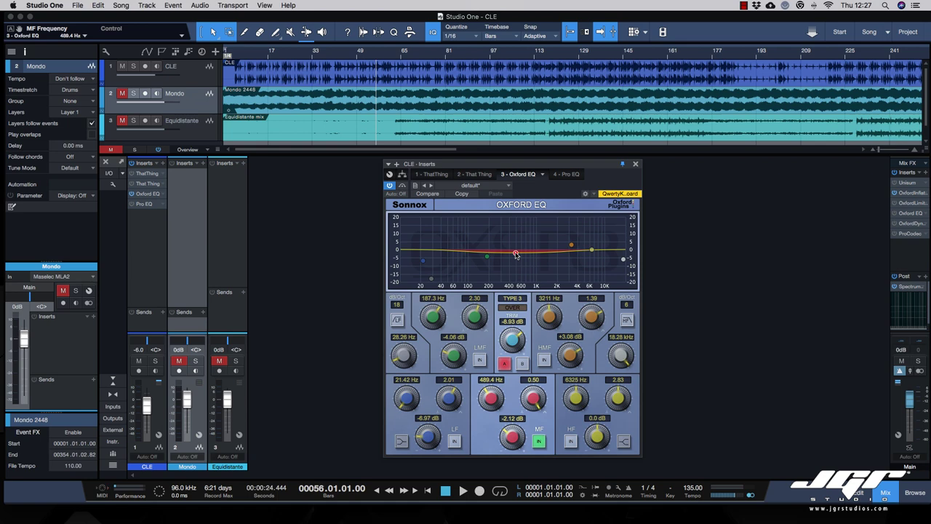
# Move the MF band to about 1534 Hz with a boost of about +4 dB and a Q of 2.45.
pyautogui.moveTo(515, 253); pyautogui.dragTo(550, 242)
pyautogui.scroll(10, 550, 243)
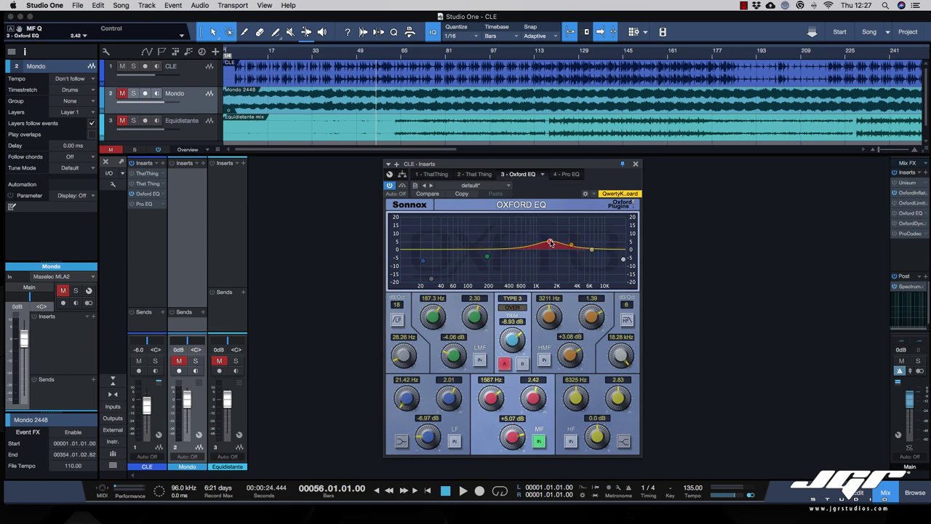
pyautogui.scroll(1, 550, 242)
pyautogui.moveTo(550, 242); pyautogui.dragTo(549, 244)
# Set the HMF band to about -2.52 dB near 3507 Hz and the HF band to about +1.97 dB near 9040 Hz.
pyautogui.moveTo(571, 245)
pyautogui.mouseDown()
pyautogui.moveTo(573, 254)
pyautogui.moveTo(603, 245)
pyautogui.moveTo(573, 252)
pyautogui.mouseUp()
pyautogui.scroll(-1, 573, 249)
pyautogui.scroll(1, 592, 252)
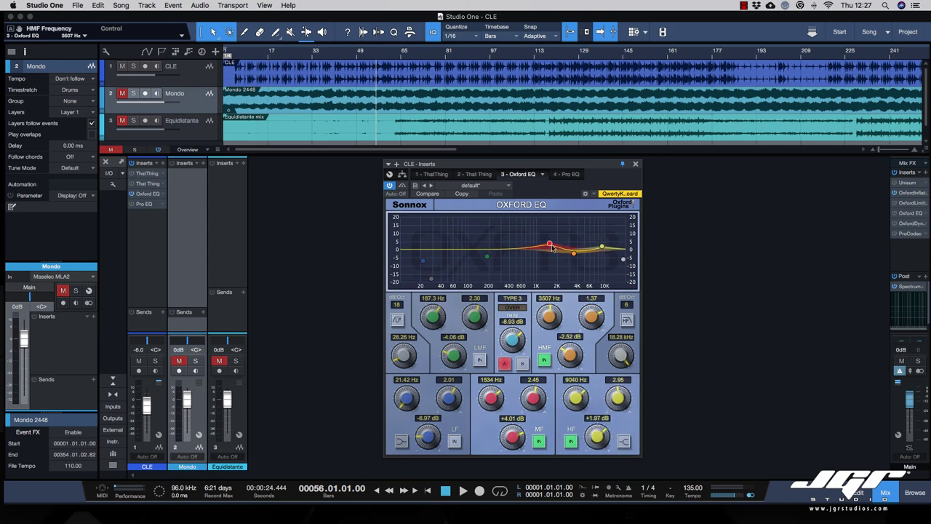
# Switch the EQ to Type 4 and move the MF band to about +0.54 dB near 659 Hz.
pyautogui.click(513, 299)
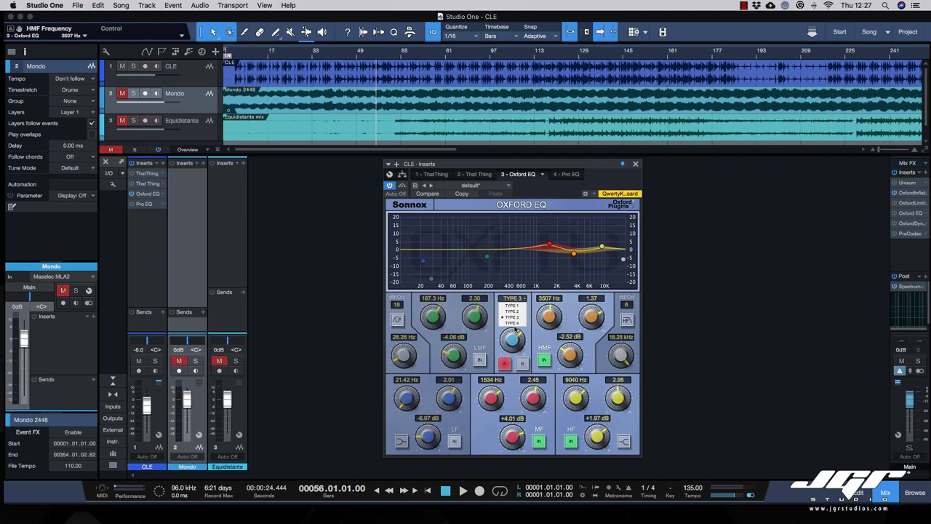
pyautogui.click(514, 323)
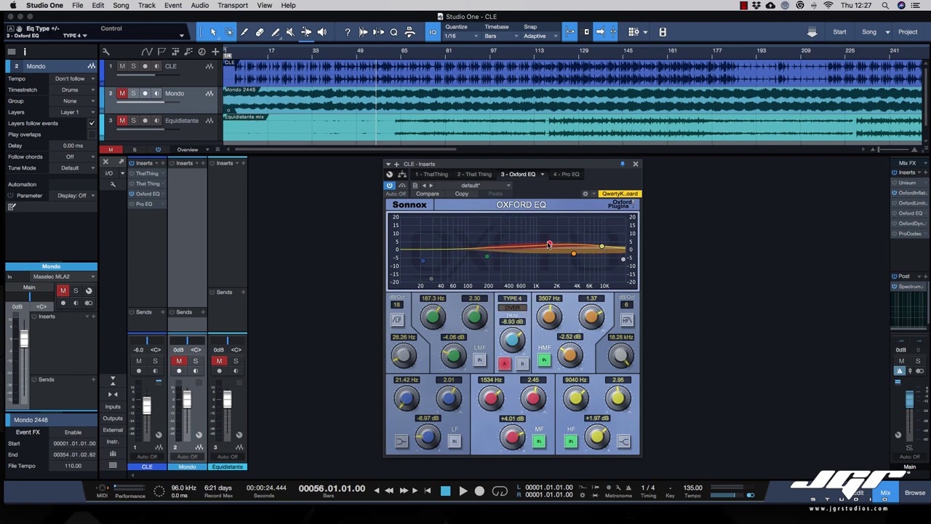
pyautogui.moveTo(549, 244); pyautogui.dragTo(523, 248)
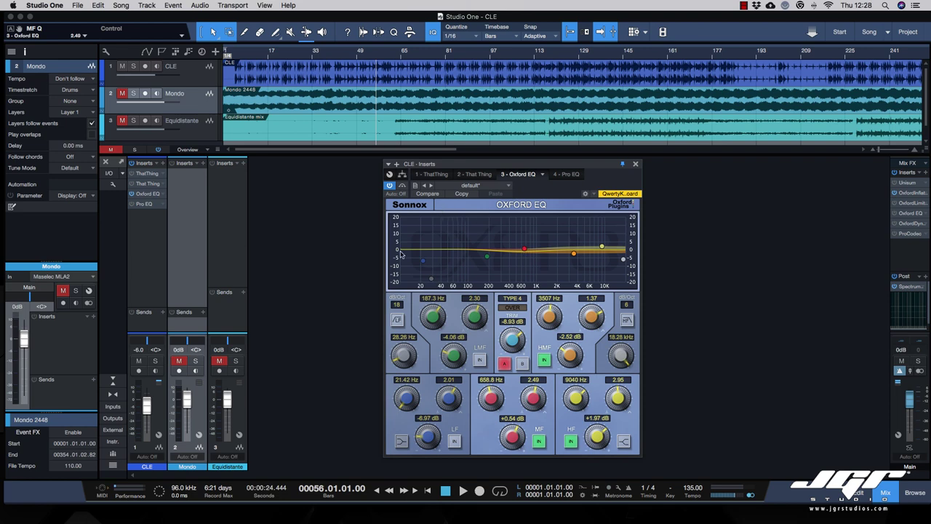
# Set the EQ graph scale to -6dB...+6dB and try moving the band handles on it.
pyautogui.click(411, 206)
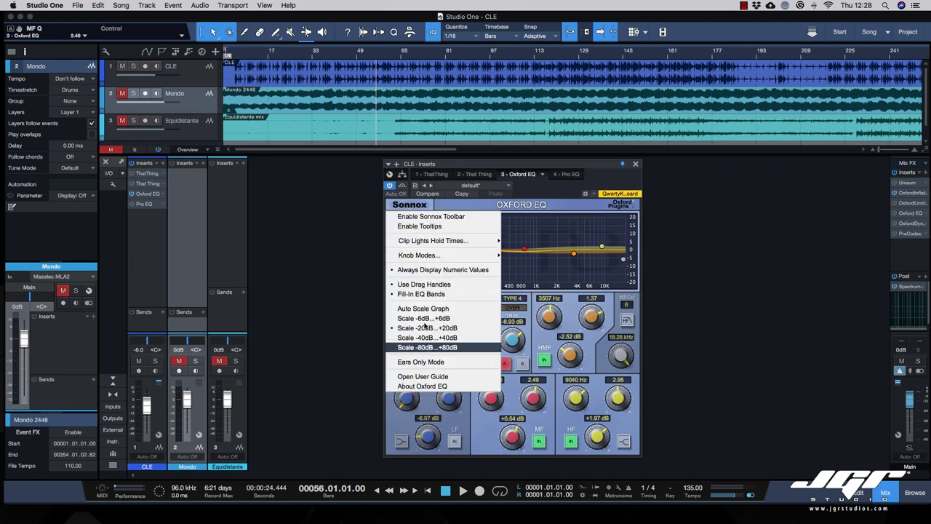
pyautogui.click(428, 318)
pyautogui.moveTo(602, 239); pyautogui.dragTo(458, 252)
pyautogui.scroll(-5, 459, 255)
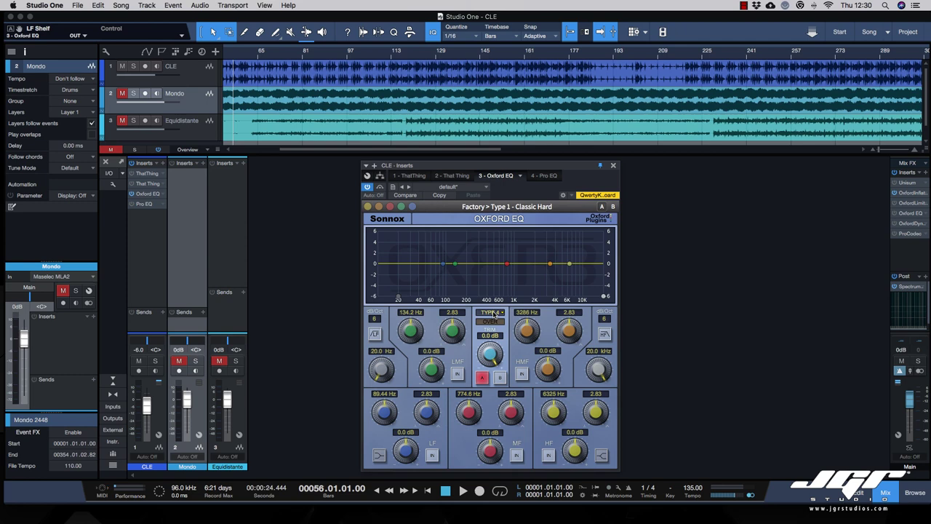
# Start playback and boost the LF band by about 0.93 dB near 91 Hz with a Q of 16.0.
pyautogui.press('space')
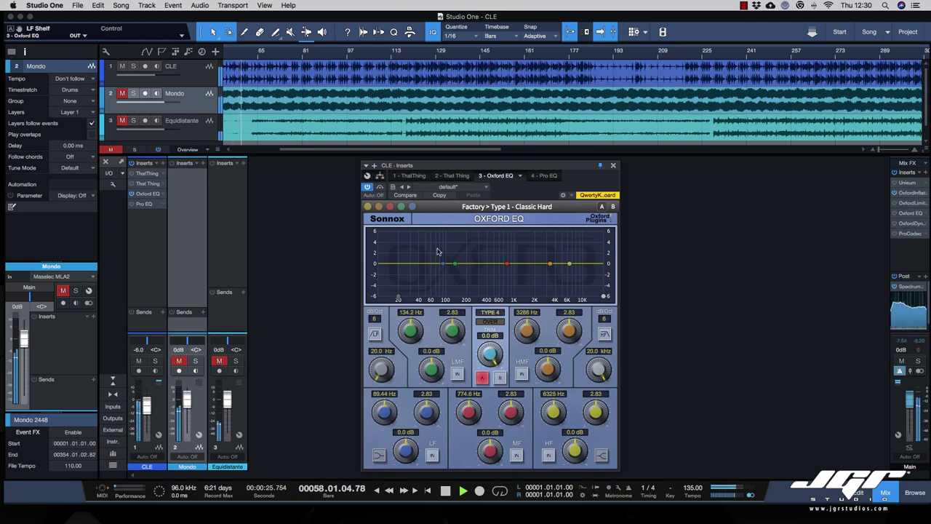
pyautogui.moveTo(443, 264)
pyautogui.mouseDown()
pyautogui.moveTo(438, 252)
pyautogui.moveTo(444, 261)
pyautogui.mouseUp()
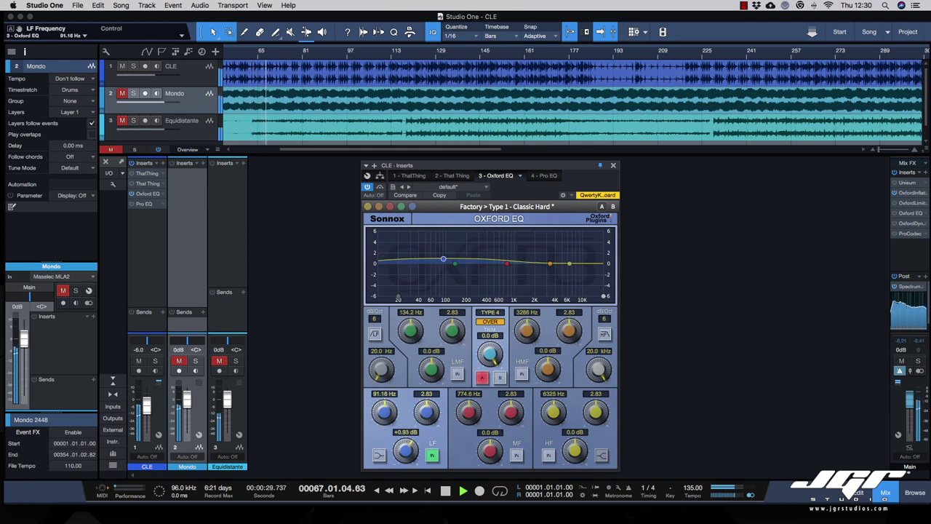
pyautogui.scroll(10, 444, 260)
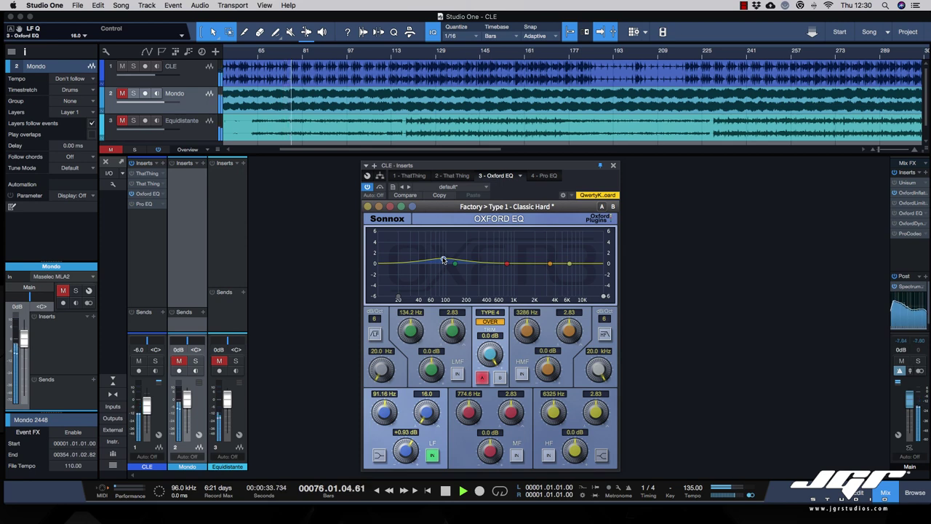
# Set the LMF band to about -0.19 dB at 210 Hz and the MF band to about +0.69 dB near 1026 Hz with Q 16.0.
pyautogui.moveTo(455, 264); pyautogui.dragTo(514, 260)
pyautogui.scroll(-10, 509, 263)
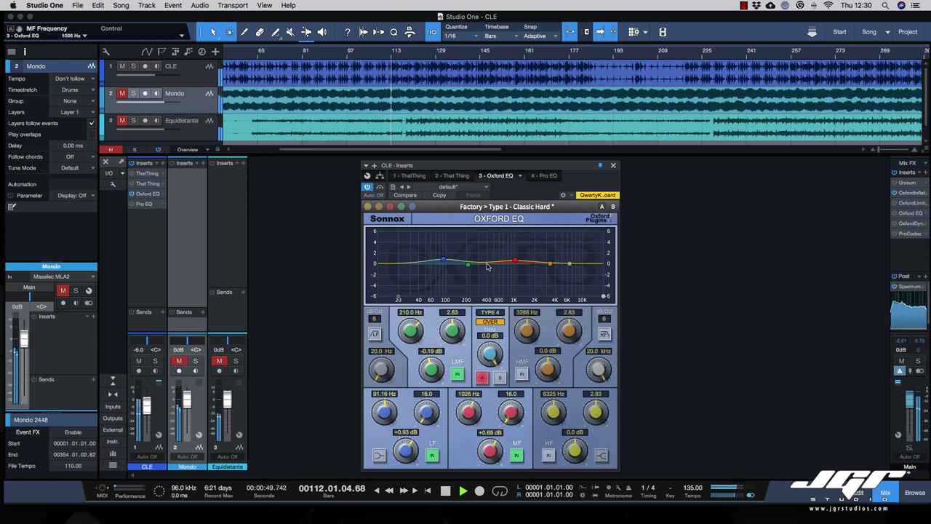
# Make the LF band a shelf with about a 4.10 dB cut near 32 Hz, and switch the HF band to a shelf.
pyautogui.click(379, 456)
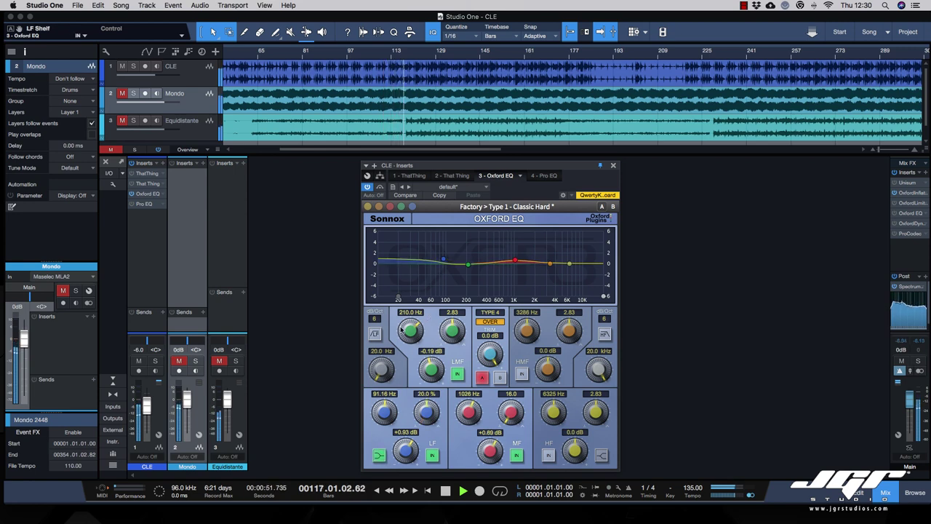
pyautogui.moveTo(443, 259); pyautogui.dragTo(412, 296)
pyautogui.moveTo(413, 295); pyautogui.dragTo(412, 285)
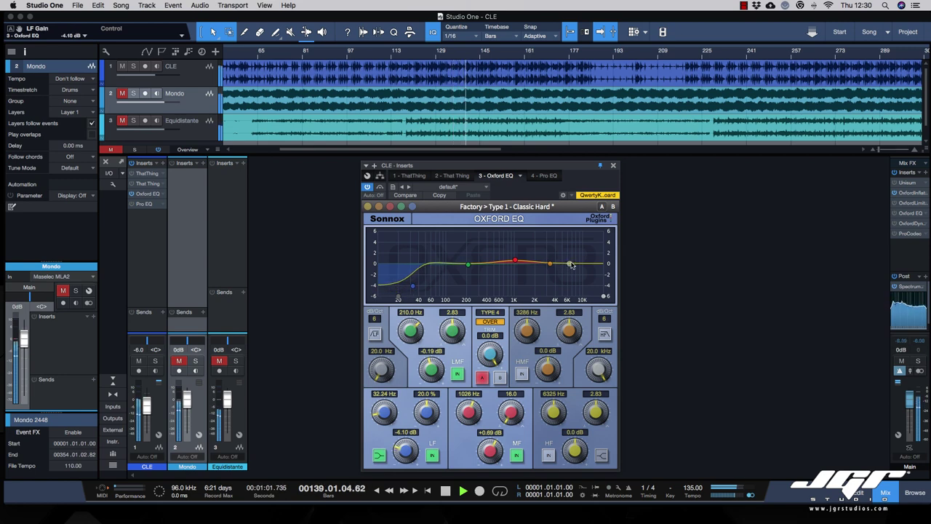
pyautogui.click(601, 455)
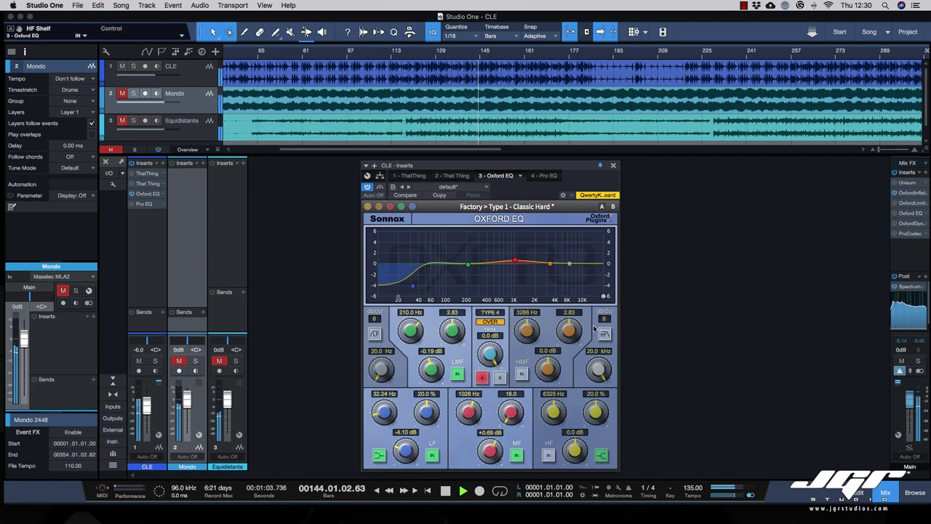
# Set the HF shelf to about +0.80 dB near 6132 Hz and HMF to about -0.19 dB near 3184 Hz, comparing with bypass.
pyautogui.moveTo(568, 265); pyautogui.dragTo(549, 267)
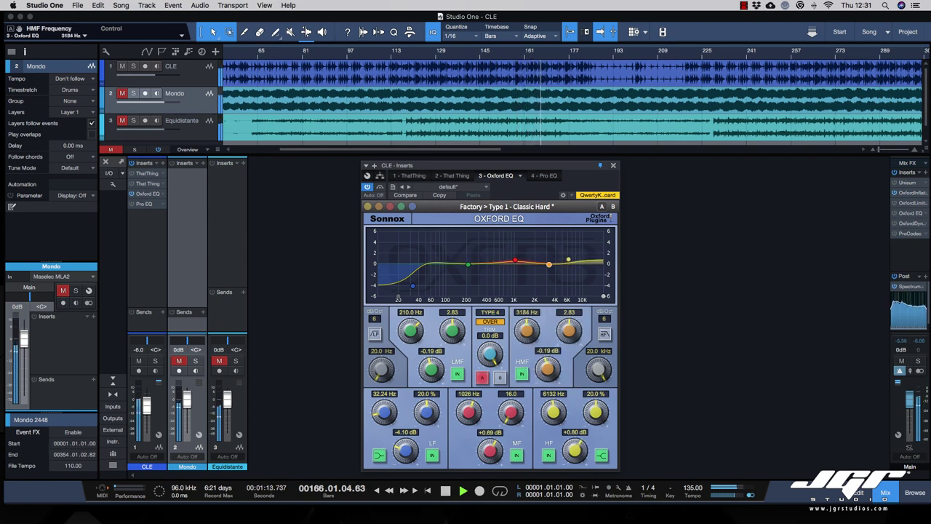
pyautogui.click(379, 188)
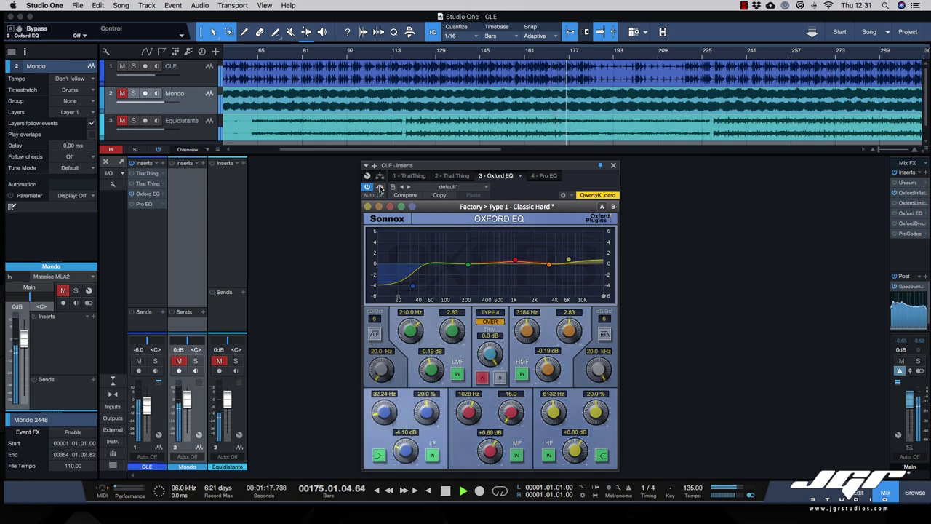
pyautogui.click(380, 187)
# Set the LF shelf to about -2.80 dB near 27.6 Hz and LMF to about -0.62 dB near 207 Hz with Q 16.0.
pyautogui.moveTo(413, 286); pyautogui.dragTo(408, 278)
pyautogui.moveTo(467, 265); pyautogui.dragTo(468, 268)
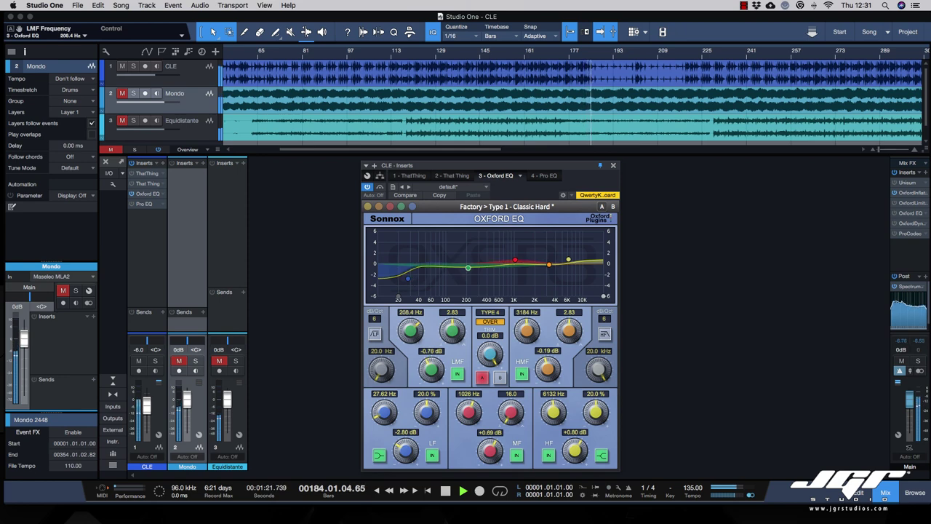
pyautogui.scroll(-4, 468, 268)
pyautogui.scroll(6, 467, 268)
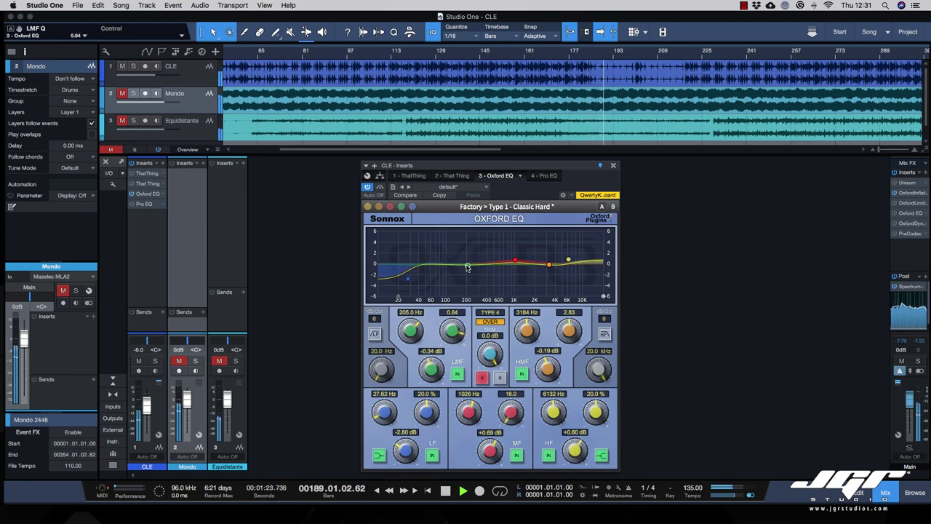
pyautogui.moveTo(468, 268); pyautogui.dragTo(469, 269)
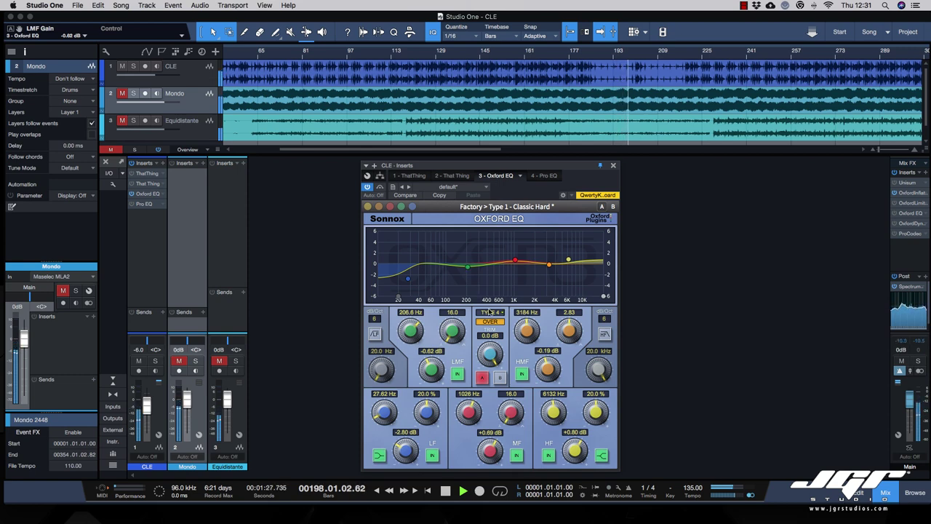
# Clear the overload indicator and lower the input trim to about -2.86 dB, comparing the processed sound with bypass.
pyautogui.click(493, 321)
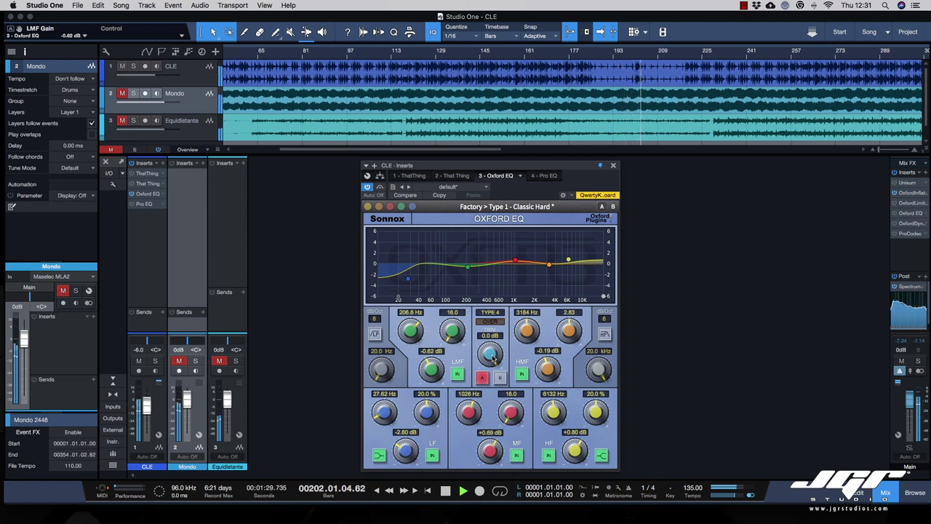
pyautogui.moveTo(493, 356)
pyautogui.mouseDown()
pyautogui.moveTo(495, 390)
pyautogui.moveTo(491, 338)
pyautogui.moveTo(492, 384)
pyautogui.moveTo(491, 357)
pyautogui.mouseUp()
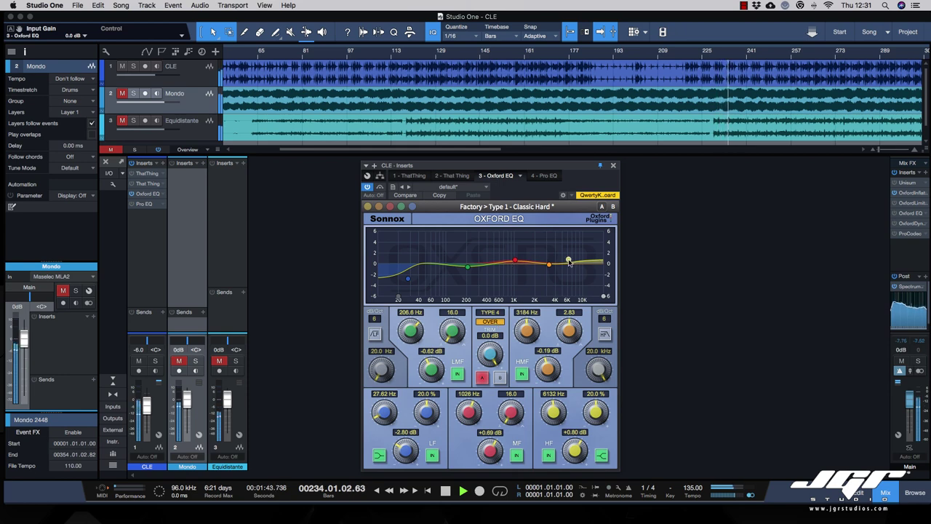
pyautogui.moveTo(486, 351); pyautogui.dragTo(485, 355)
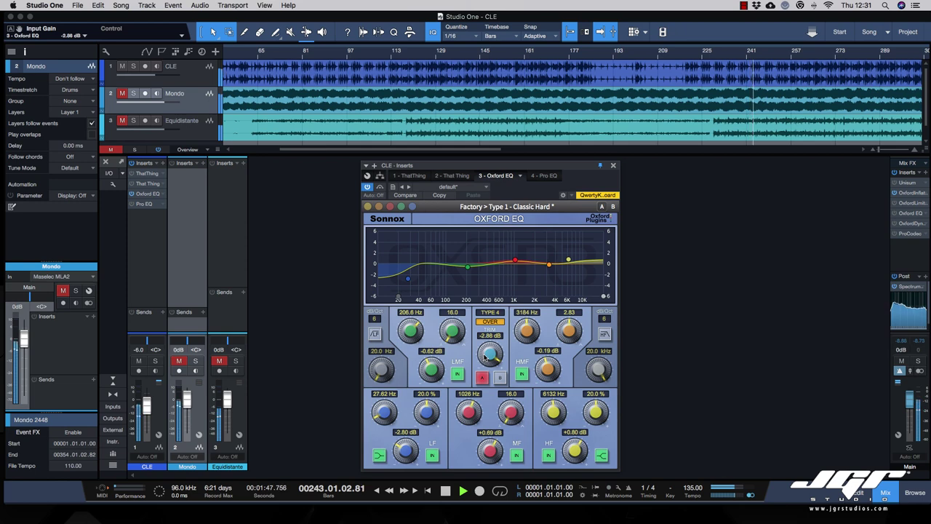
pyautogui.click(489, 321)
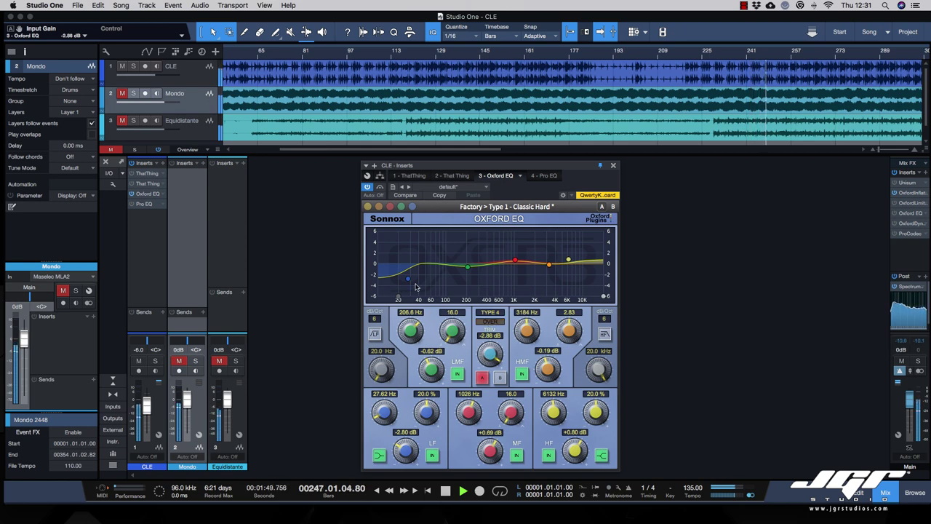
pyautogui.click(379, 187)
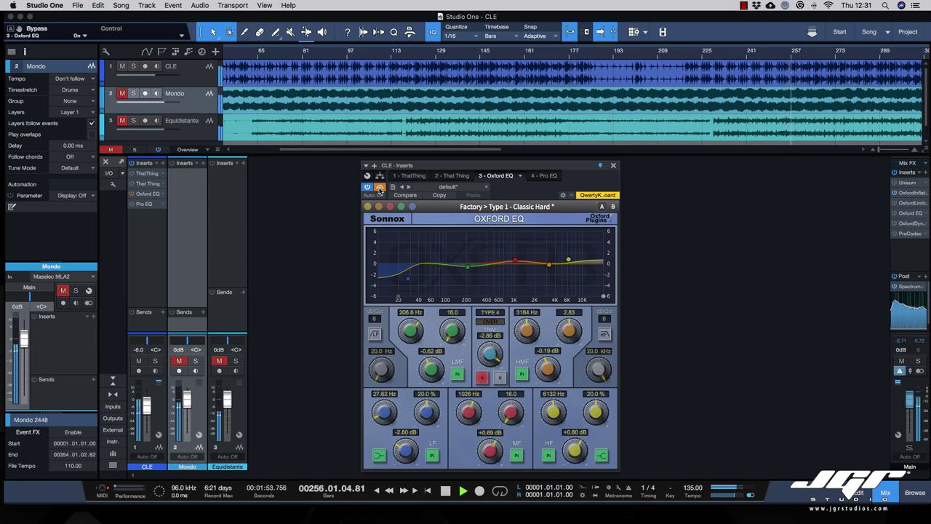
pyautogui.click(379, 187)
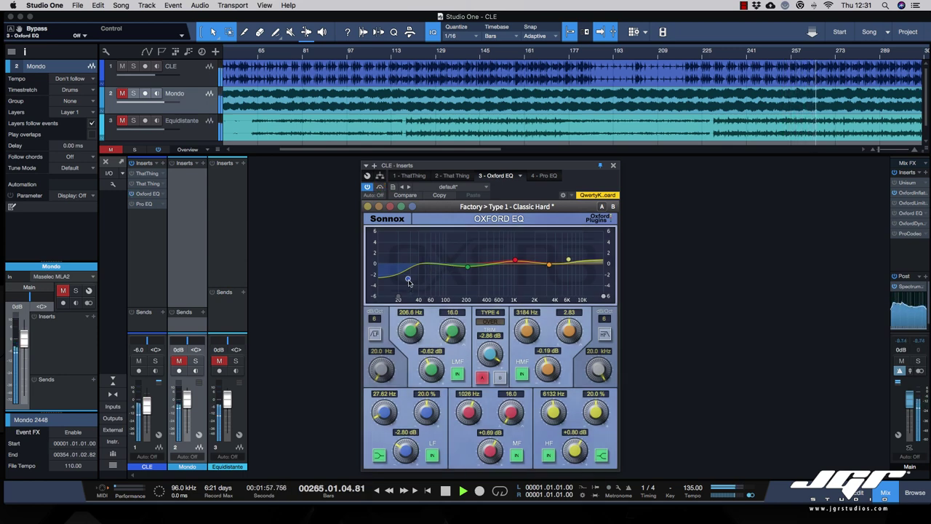
# Raise the LF shelf's overshoot to 40.0 %.
pyautogui.scroll(1, 409, 283)
pyautogui.scroll(-3, 409, 283)
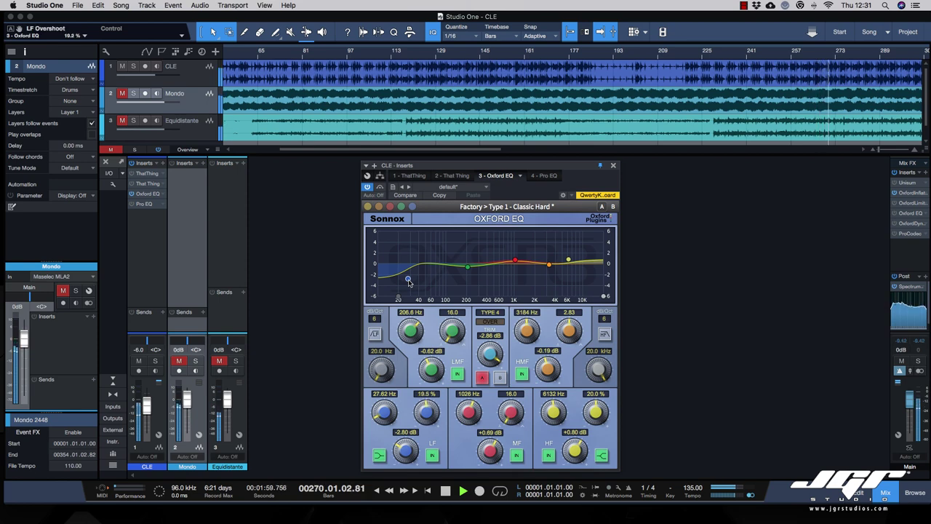
pyautogui.scroll(15, 408, 283)
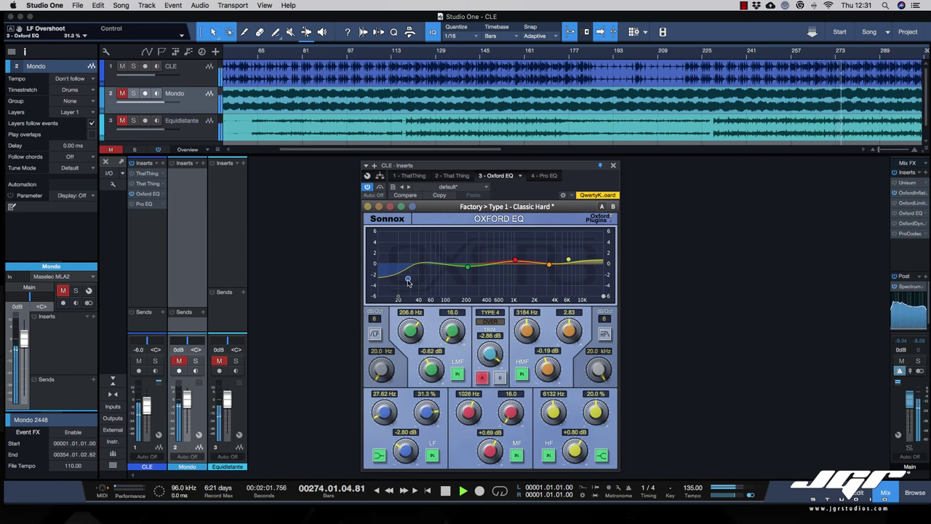
pyautogui.scroll(1, 409, 282)
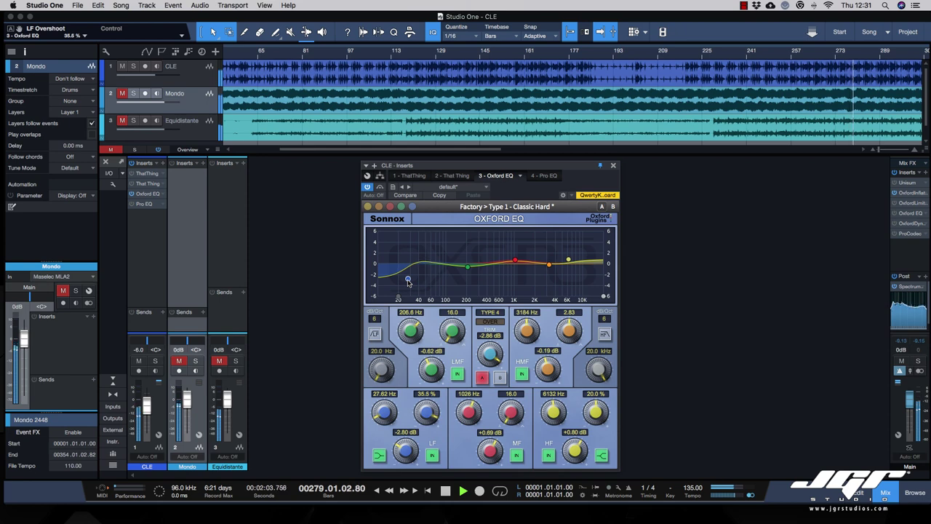
pyautogui.scroll(1, 408, 283)
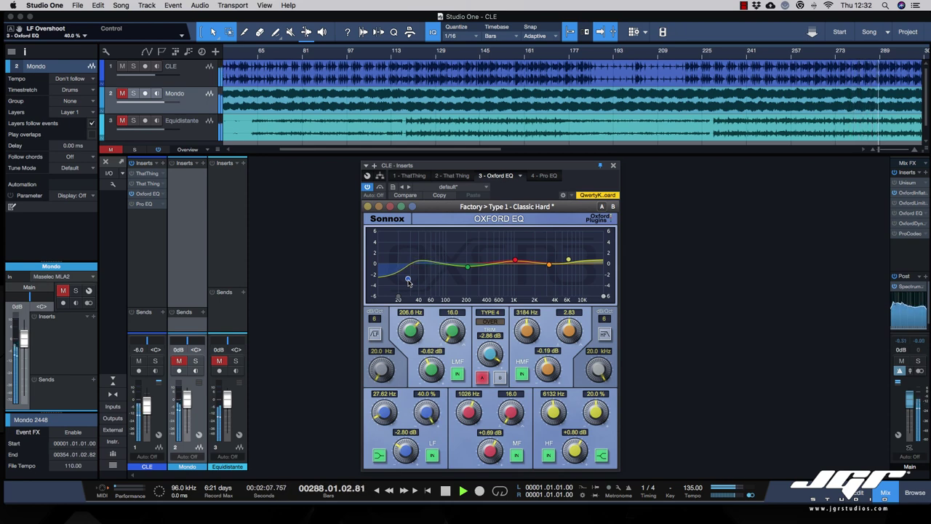
# Set the LF shelf to about -3.86 dB near 20 Hz and compare the result with bypass.
pyautogui.scroll(-2, 407, 450)
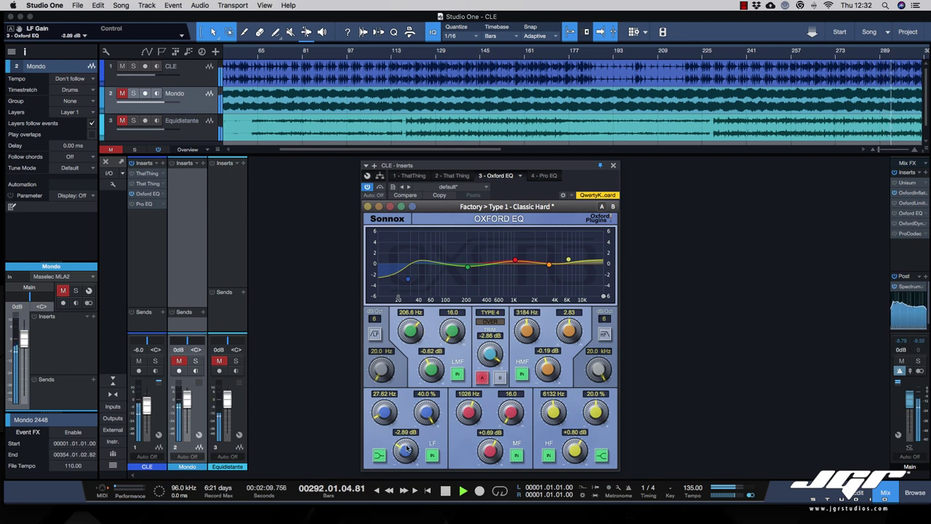
pyautogui.scroll(-6, 406, 450)
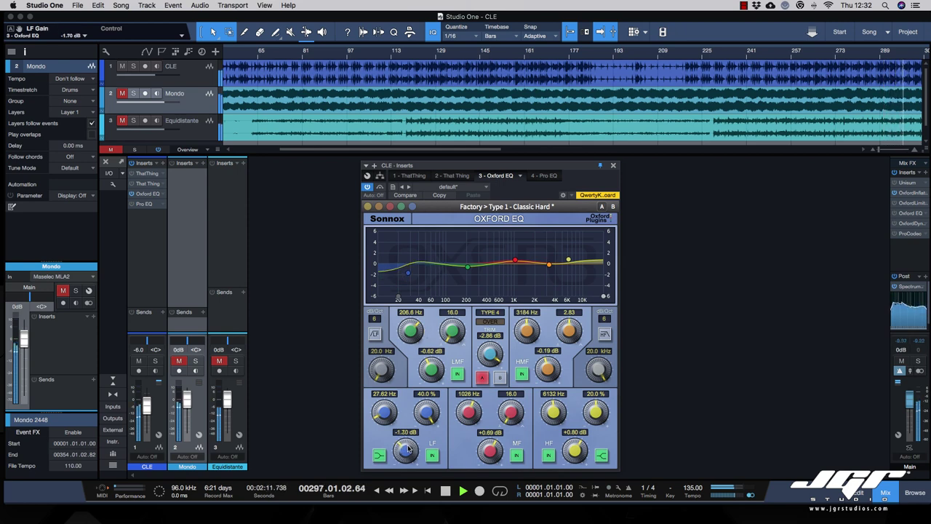
pyautogui.scroll(4, 407, 450)
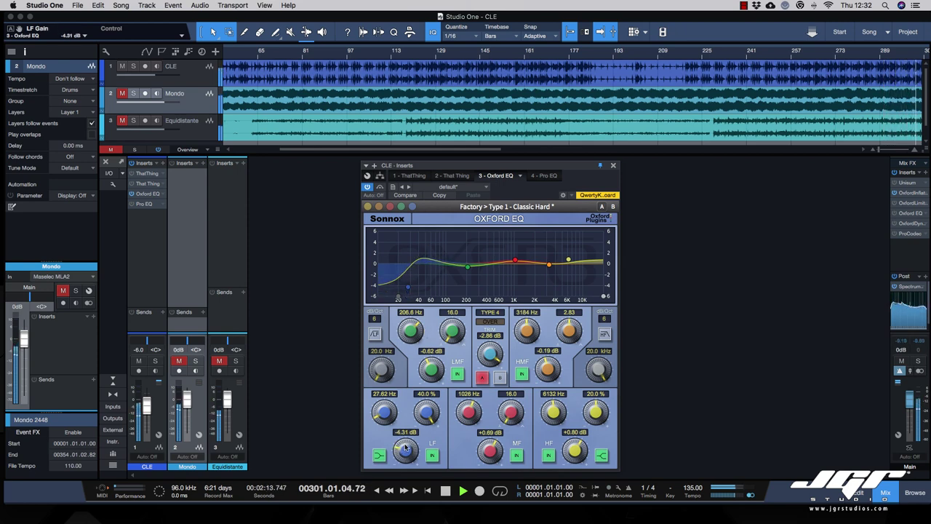
pyautogui.moveTo(385, 420); pyautogui.dragTo(397, 477)
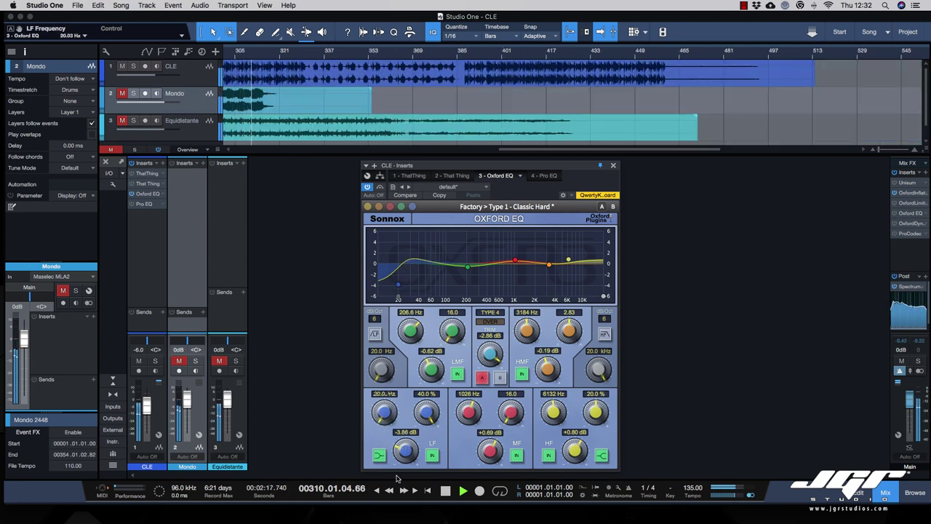
pyautogui.click(380, 188)
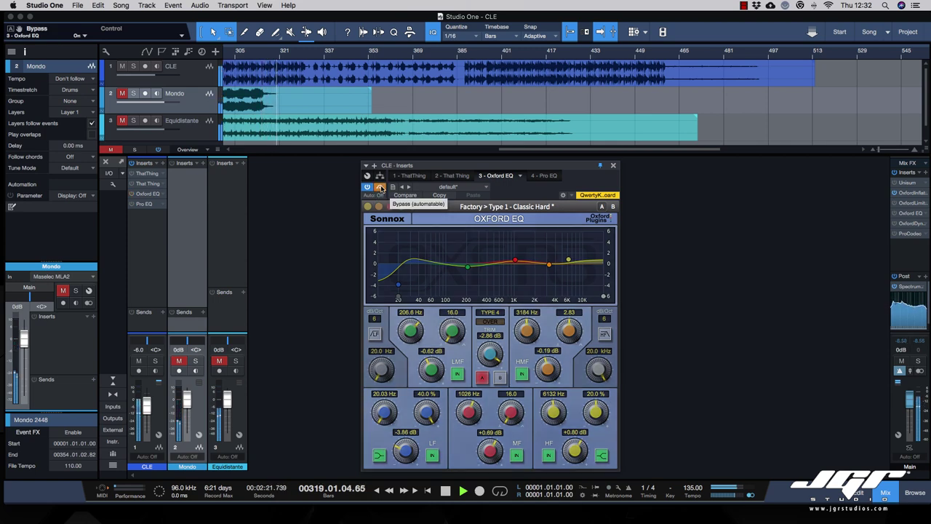
pyautogui.click(380, 188)
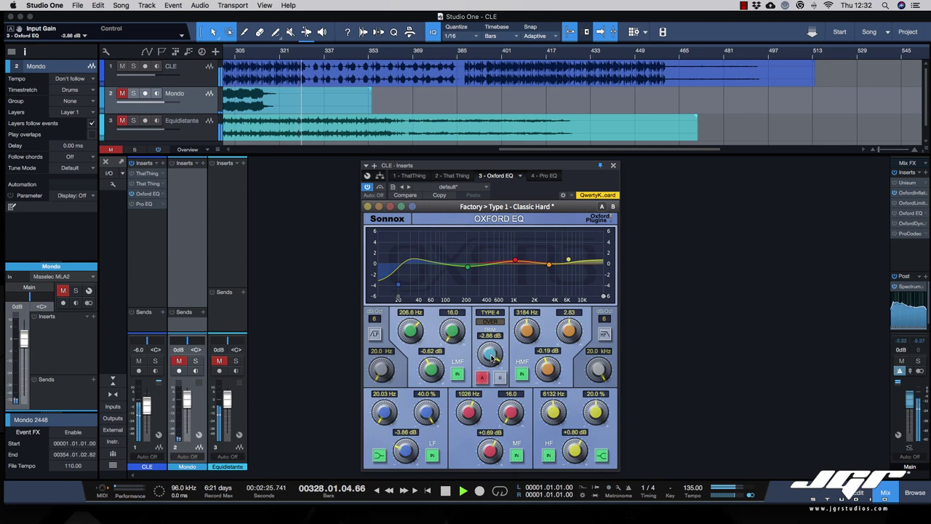
# Raise the input trim to about -0.80 dB, repeatedly comparing the level with the bypassed signal.
pyautogui.moveTo(491, 353); pyautogui.dragTo(491, 352)
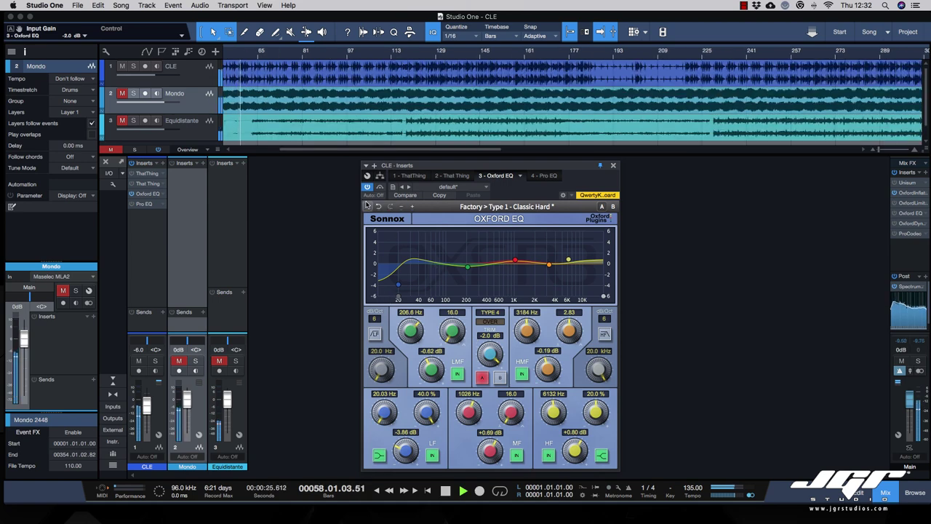
pyautogui.click(379, 187)
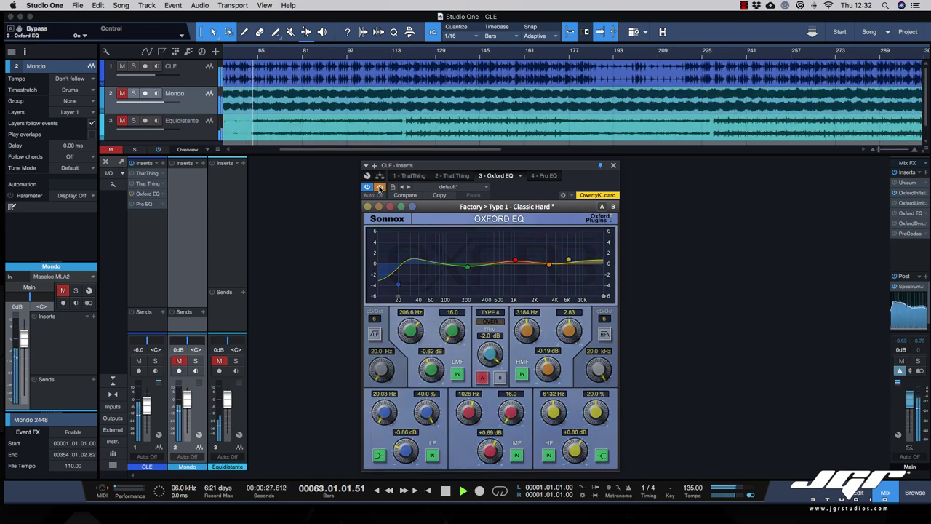
pyautogui.click(379, 187)
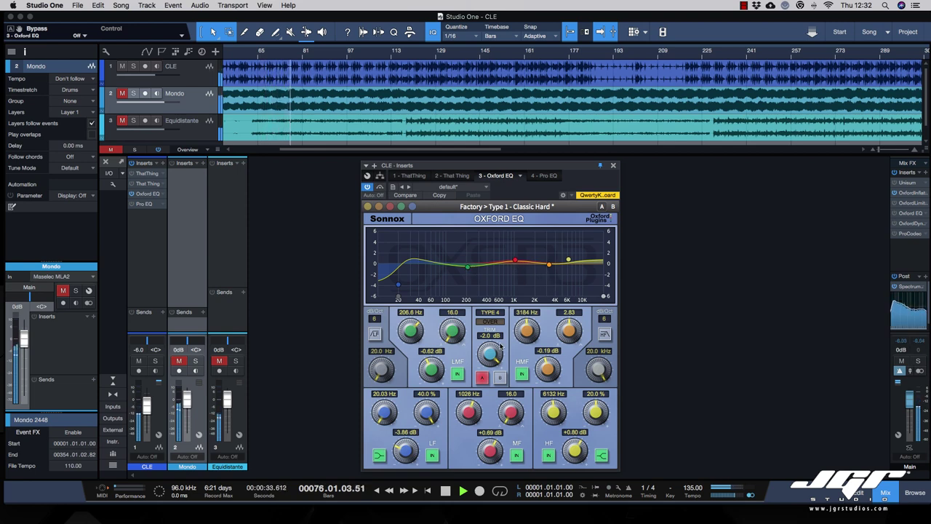
pyautogui.click(379, 187)
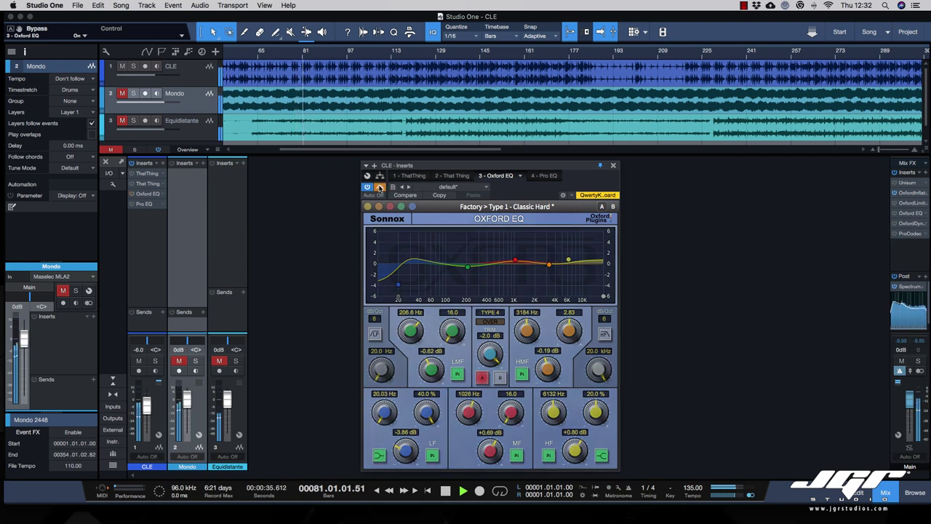
pyautogui.click(379, 187)
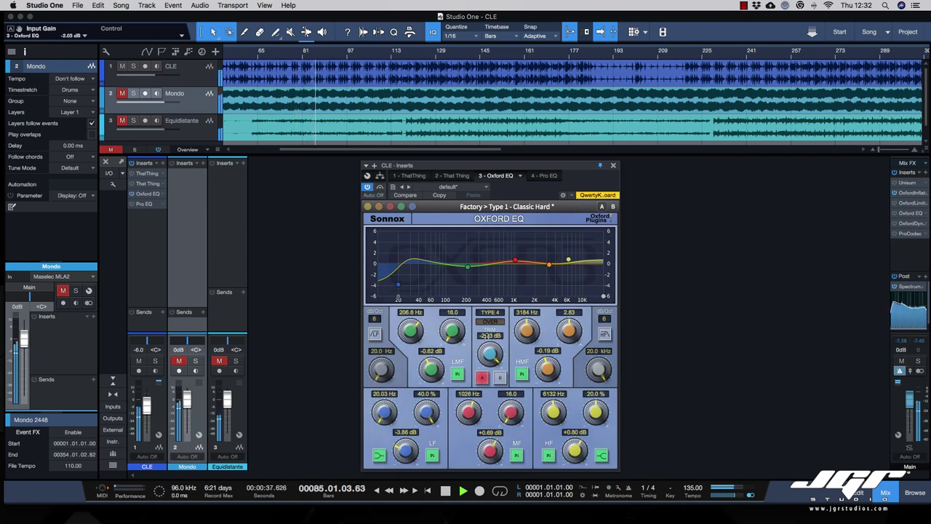
pyautogui.moveTo(491, 354); pyautogui.dragTo(491, 354)
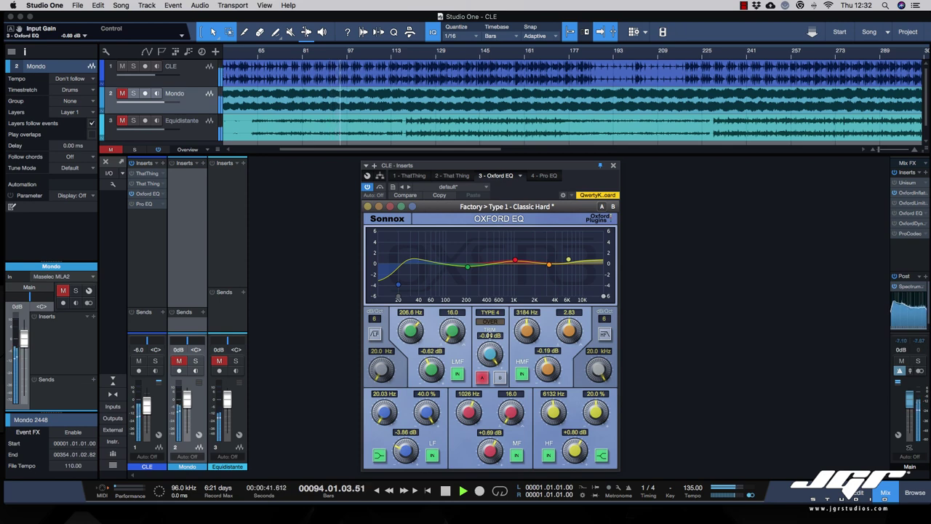
pyautogui.click(379, 187)
pyautogui.click(379, 187)
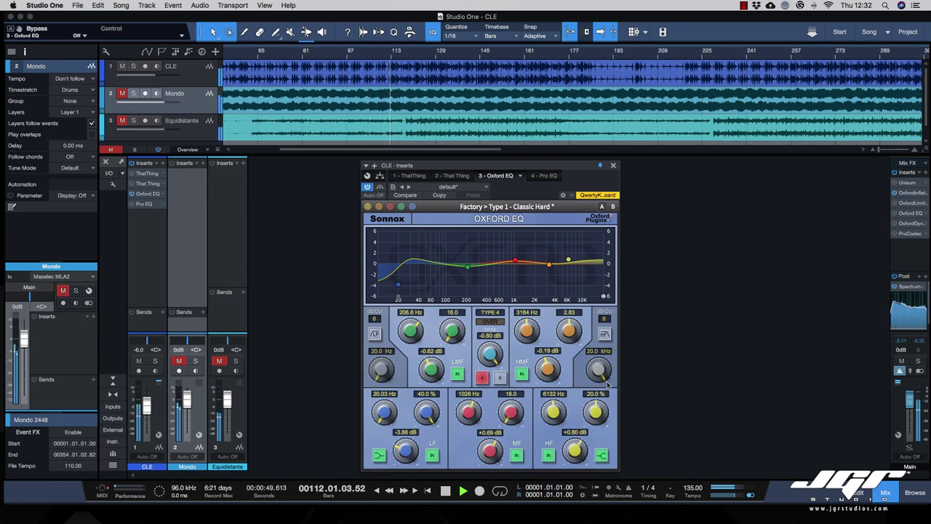
# Set the HF shelf's overshoot to about 20.2 % and its gain to about +1.25 dB, comparing with bypass.
pyautogui.moveTo(599, 414); pyautogui.dragTo(597, 417)
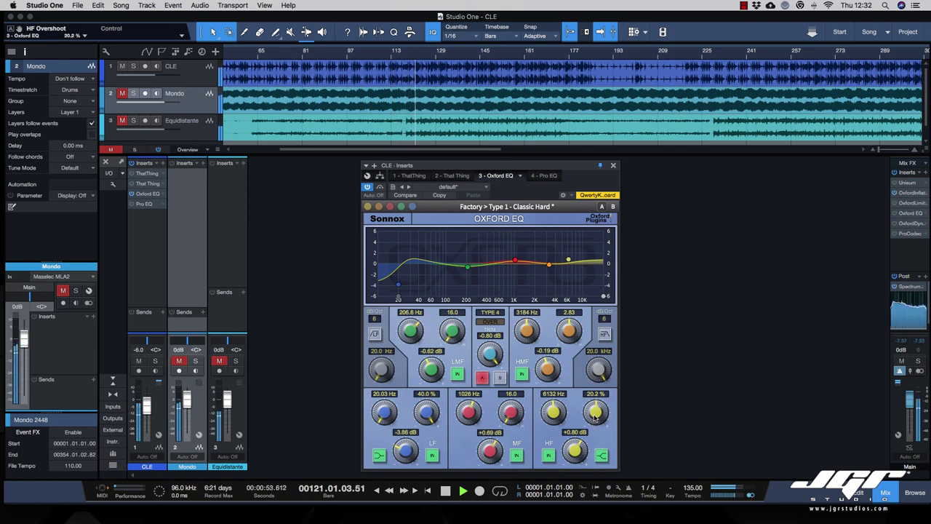
pyautogui.moveTo(574, 455); pyautogui.dragTo(575, 452)
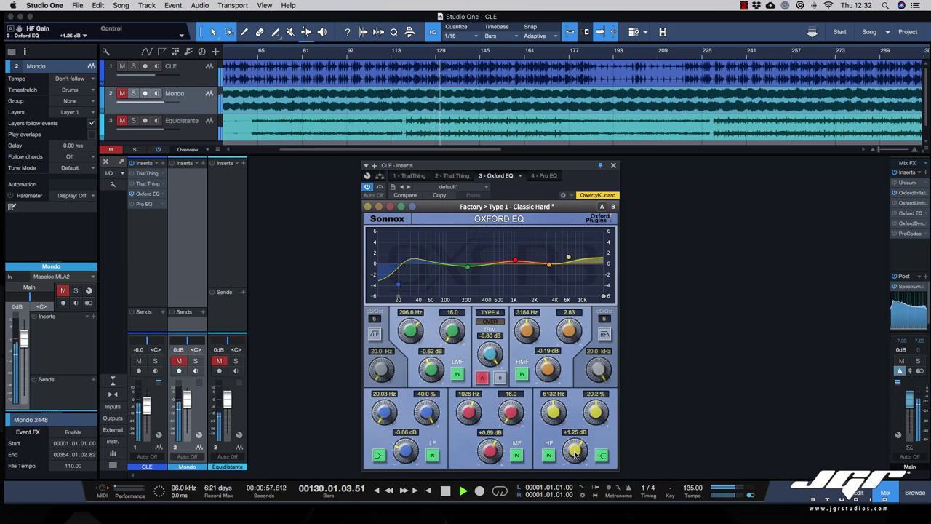
pyautogui.click(379, 187)
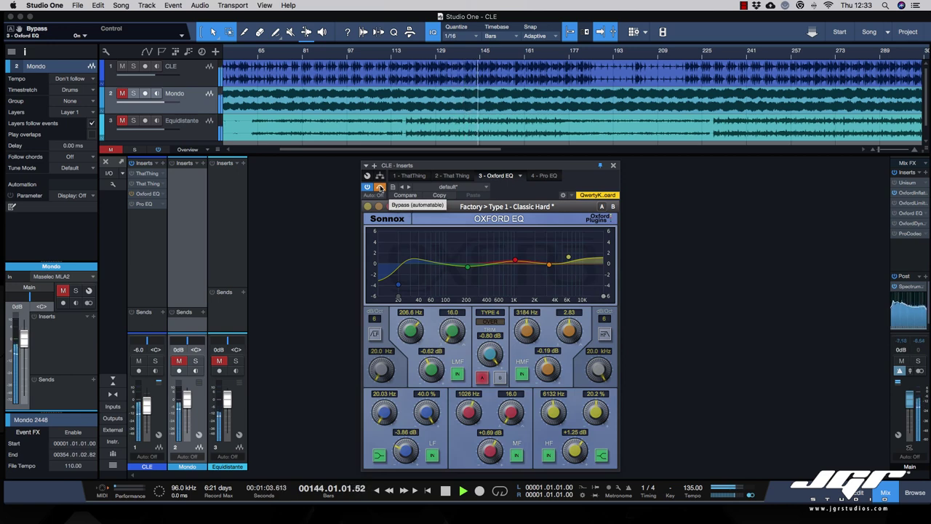
pyautogui.click(379, 187)
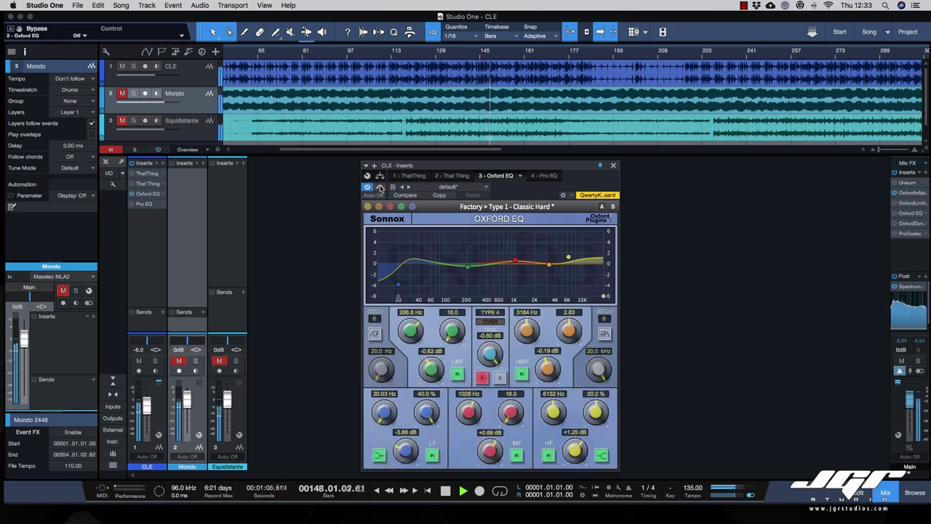
# Reposition the plug-in window slightly and compare the complete EQ setting with the bypassed track.
pyautogui.moveTo(478, 169); pyautogui.dragTo(454, 150)
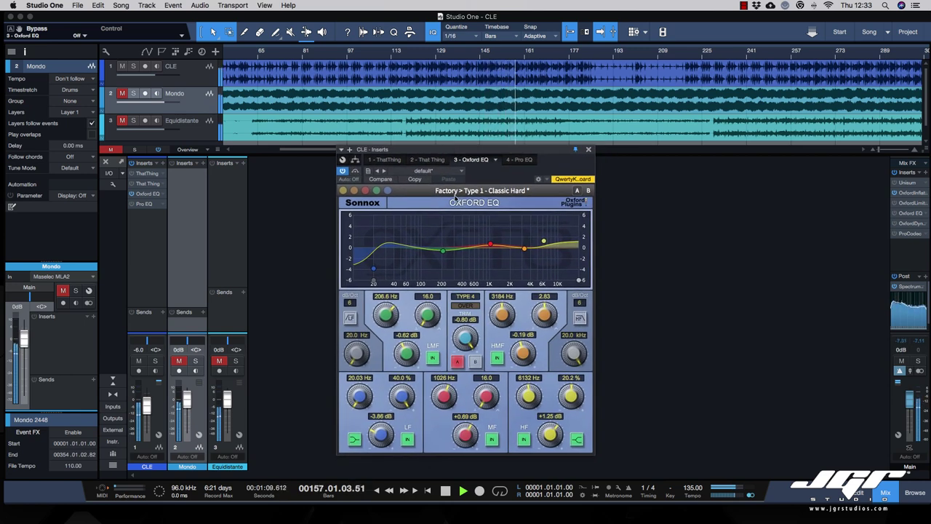
pyautogui.click(355, 172)
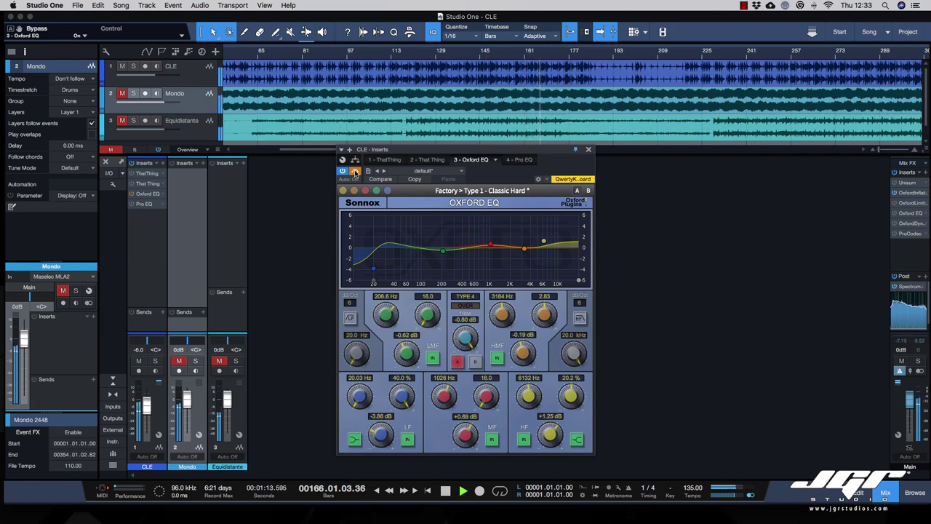
pyautogui.click(355, 171)
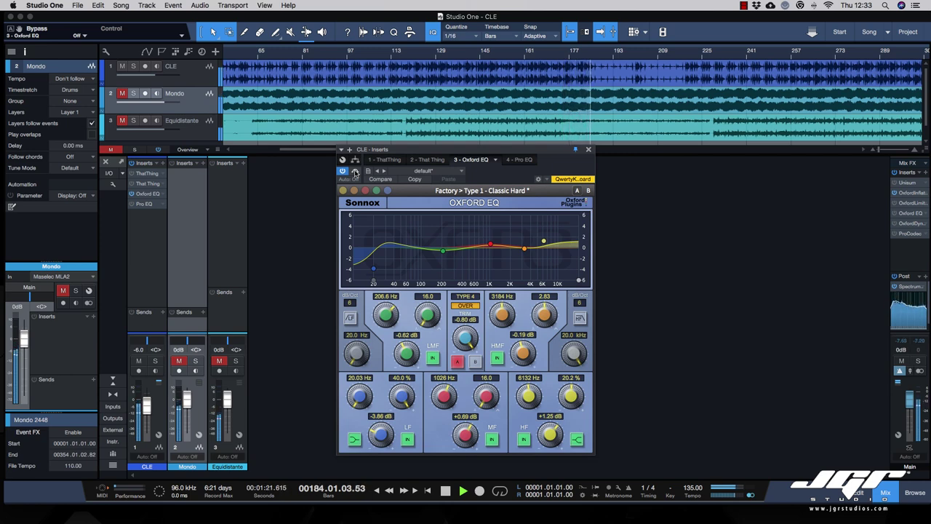
# Compare the EQ setting with the bypassed track and switch the EQ type to Type 3.
pyautogui.click(355, 171)
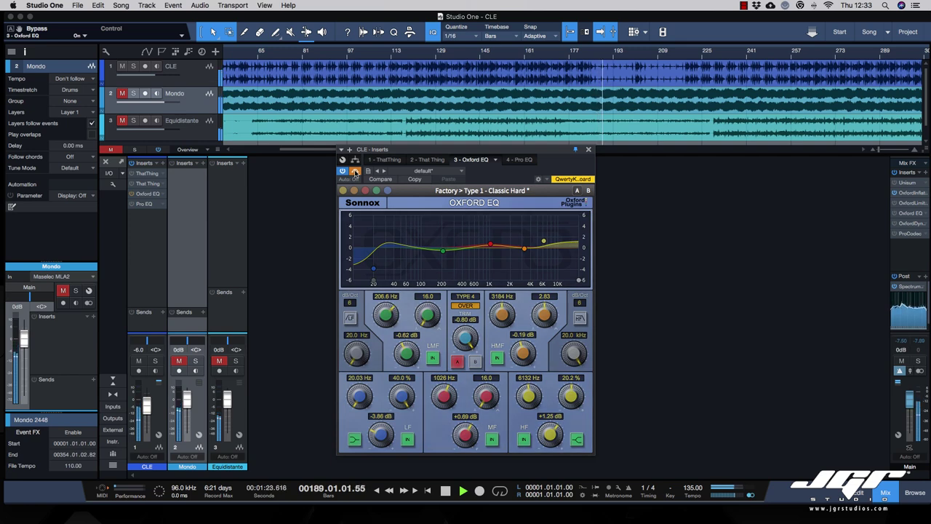
pyautogui.click(355, 171)
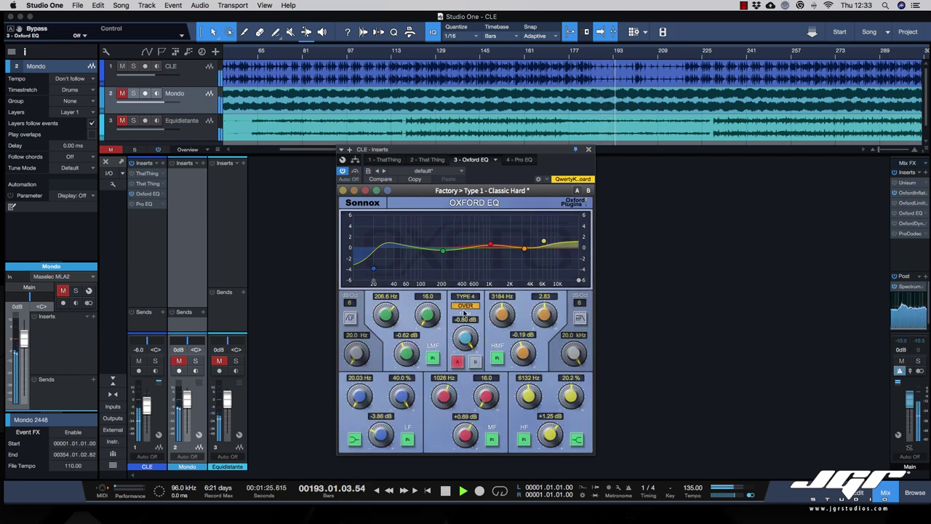
pyautogui.click(466, 298)
pyautogui.click(466, 315)
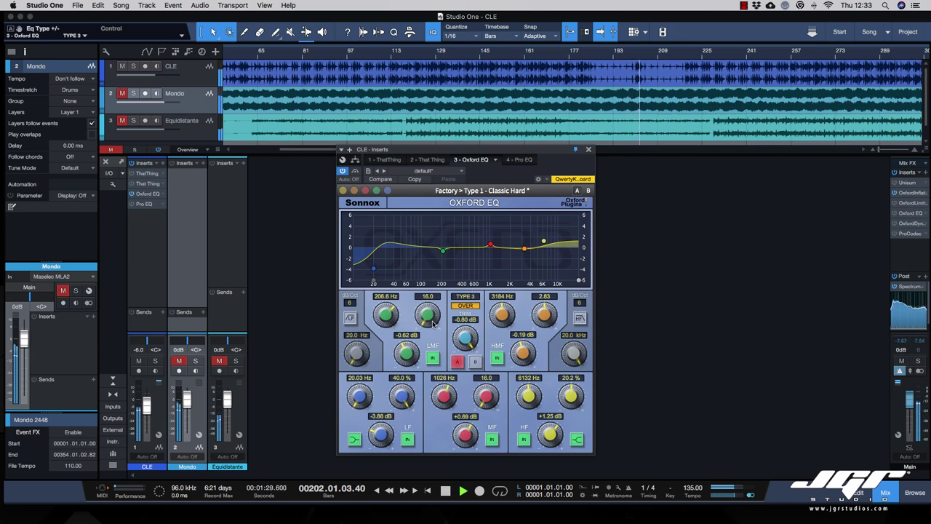
# Set the Q to about 3.65 on the LMF band and 3.02 on the MF band, and the HF shelf's overshoot to 0.0 %.
pyautogui.moveTo(434, 313)
pyautogui.mouseDown()
pyautogui.moveTo(430, 329)
pyautogui.moveTo(428, 312)
pyautogui.moveTo(420, 321)
pyautogui.mouseUp()
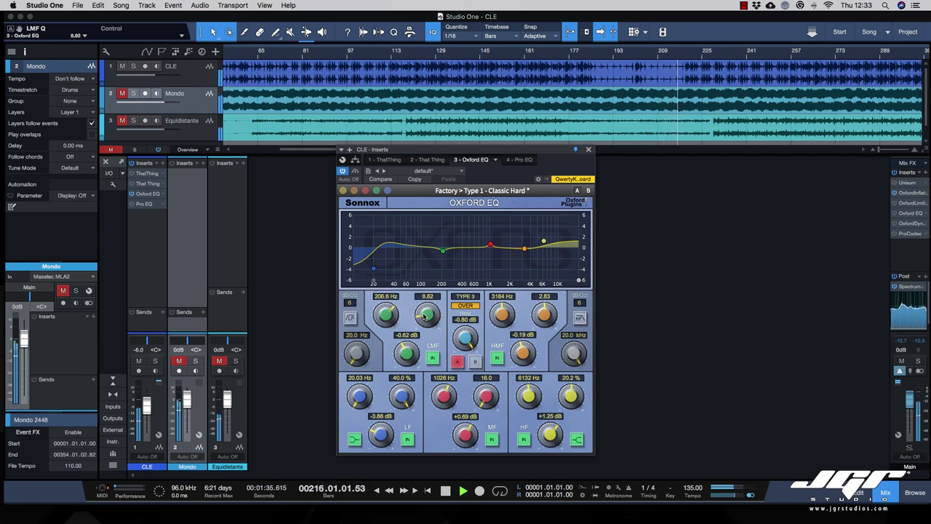
pyautogui.moveTo(430, 315); pyautogui.dragTo(429, 318)
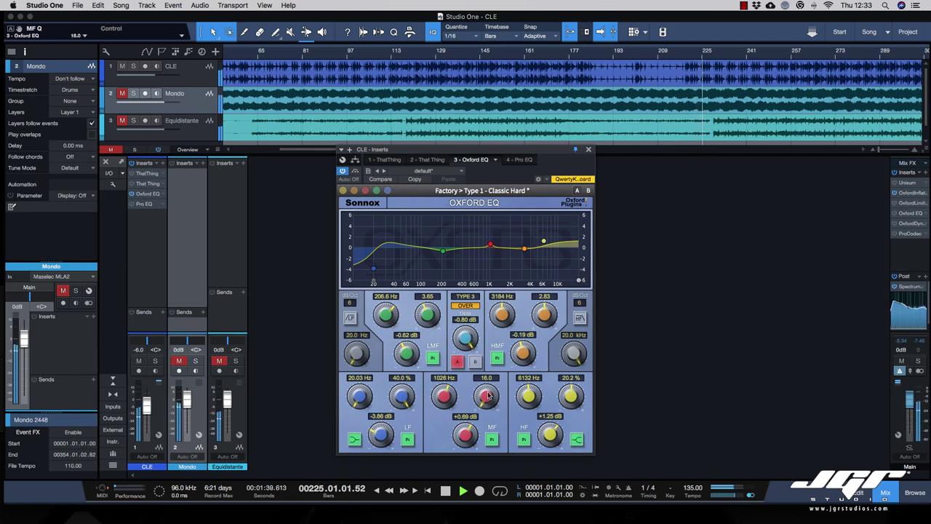
pyautogui.moveTo(489, 393); pyautogui.dragTo(488, 409)
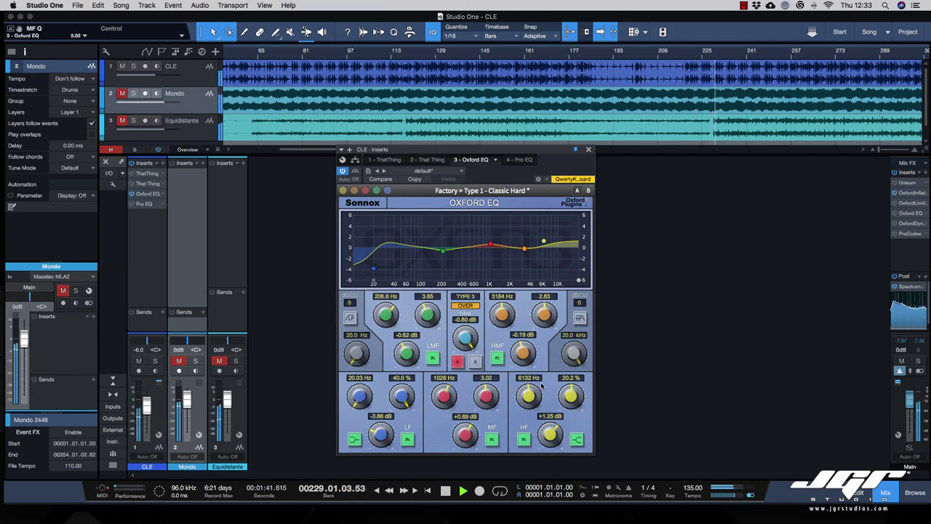
pyautogui.moveTo(570, 397); pyautogui.dragTo(577, 441)
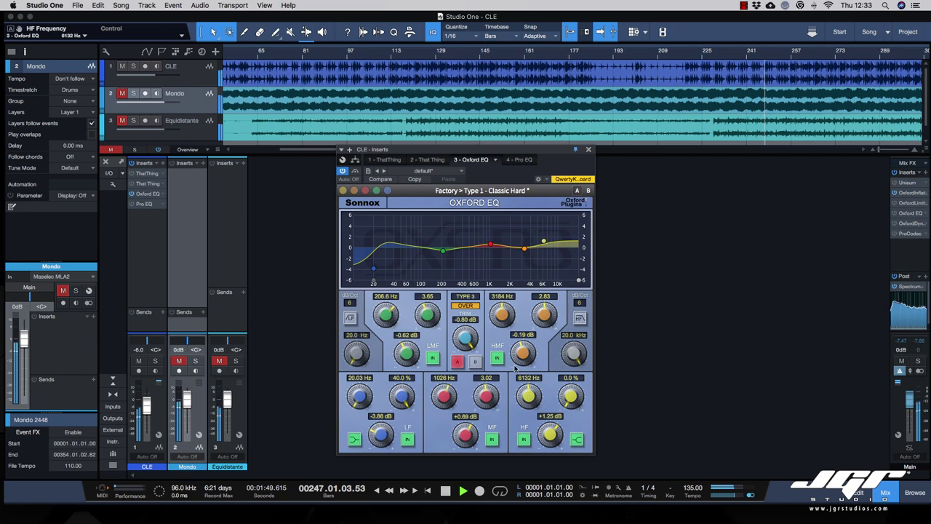
# Compare the Type 3 setting with the bypassed track twice during playback.
pyautogui.click(355, 171)
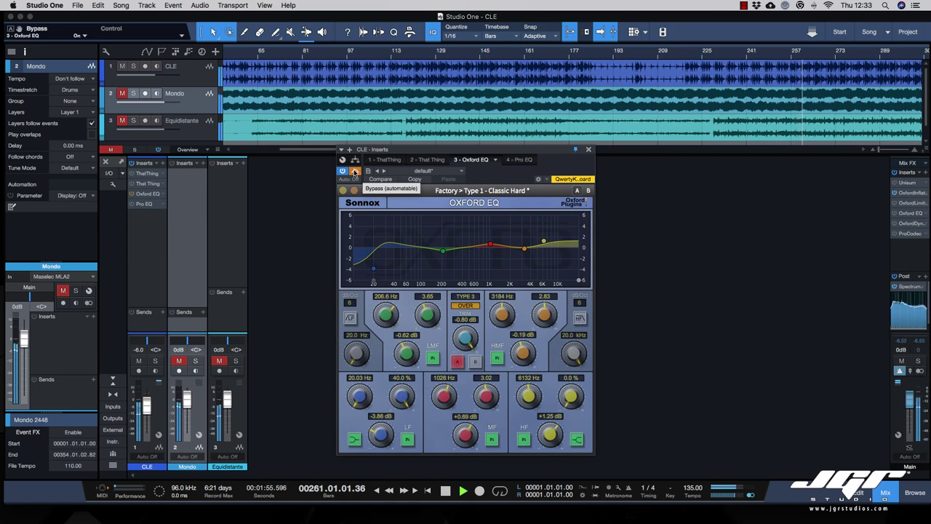
pyautogui.click(355, 171)
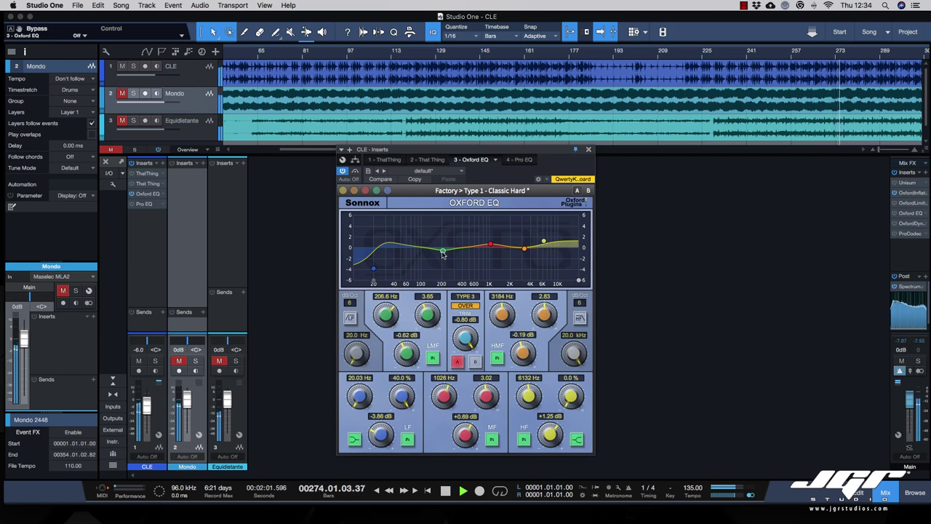
pyautogui.click(355, 171)
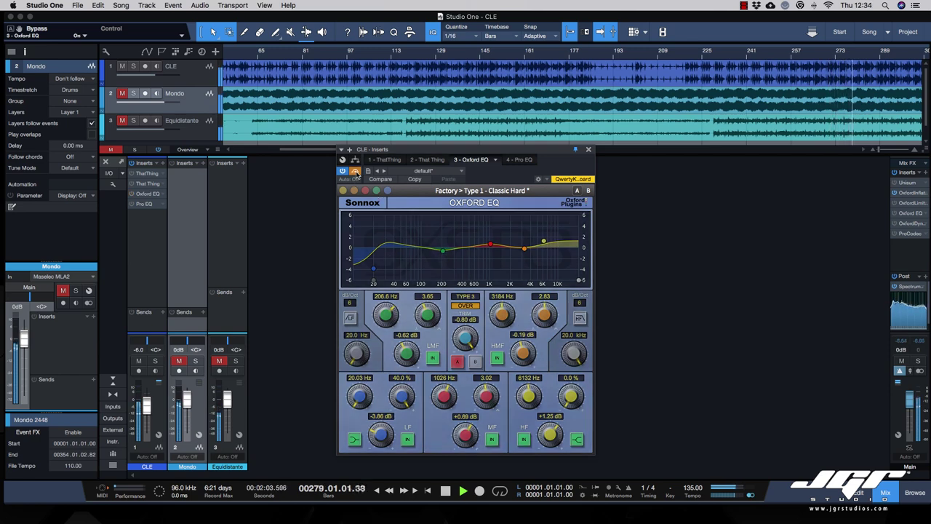
pyautogui.click(355, 171)
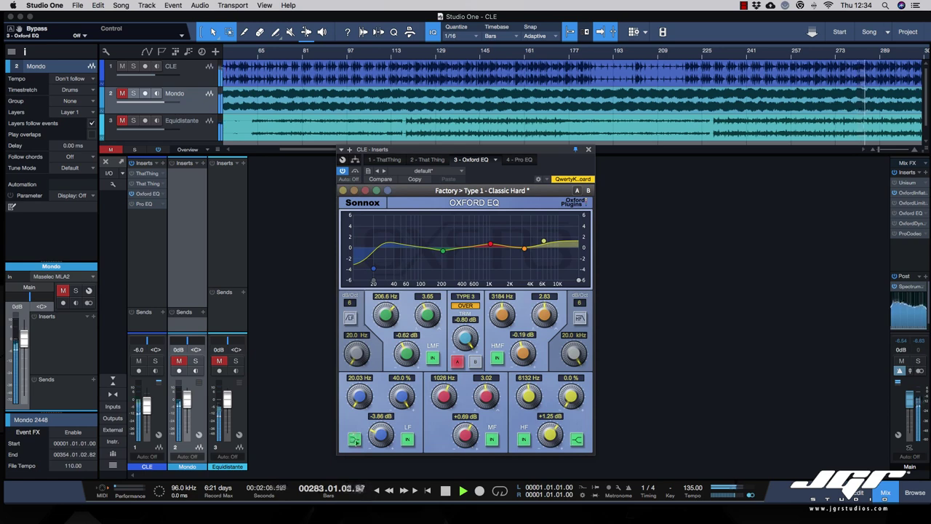
# Raise the LF shelf to about -2.68 dB at 20 Hz, comparing the sound with the LF band switched out.
pyautogui.click(407, 440)
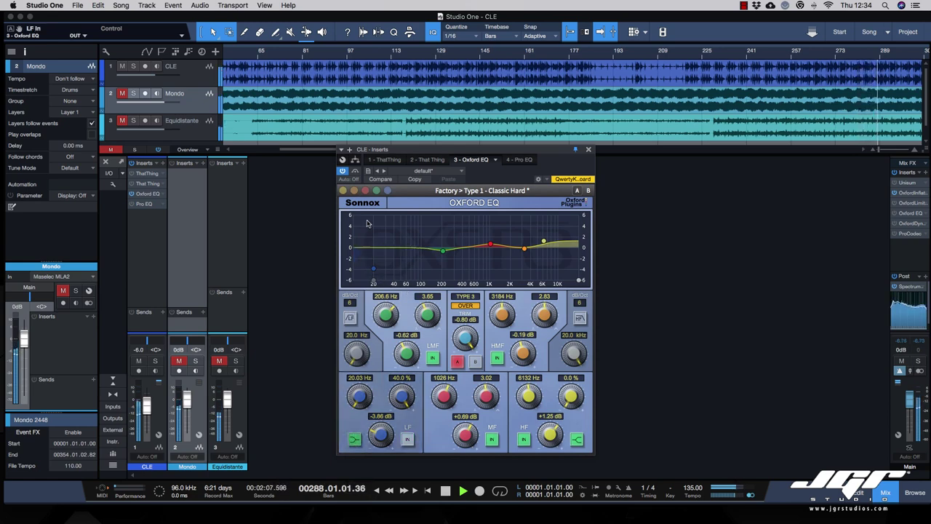
pyautogui.click(407, 440)
pyautogui.moveTo(374, 269); pyautogui.dragTo(374, 261)
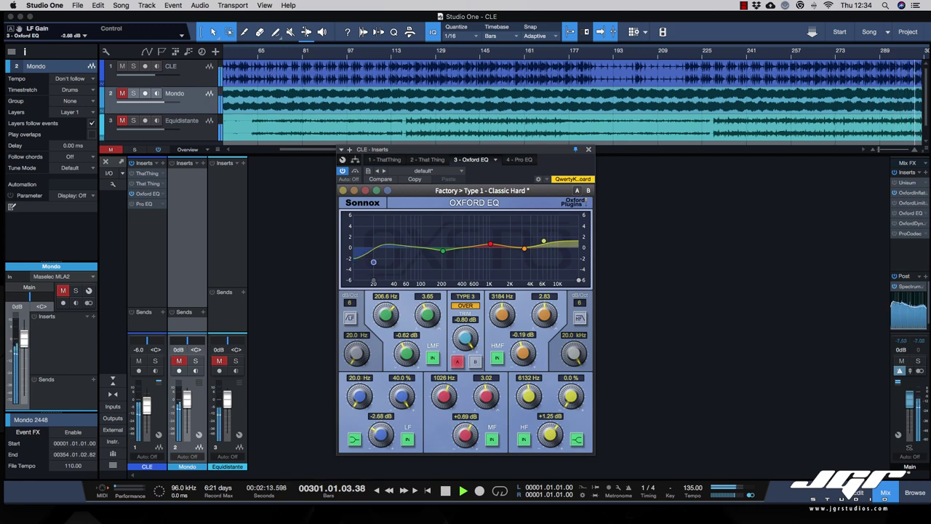
pyautogui.click(407, 440)
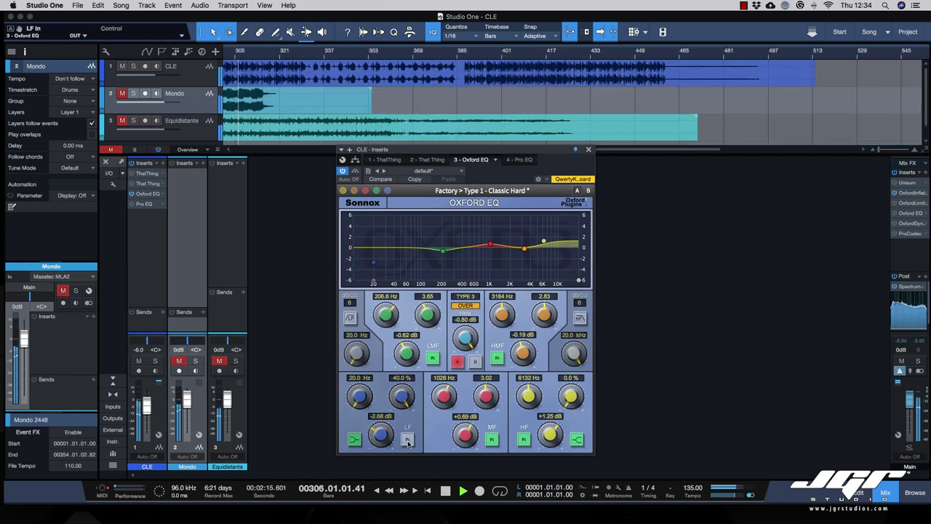
pyautogui.click(407, 439)
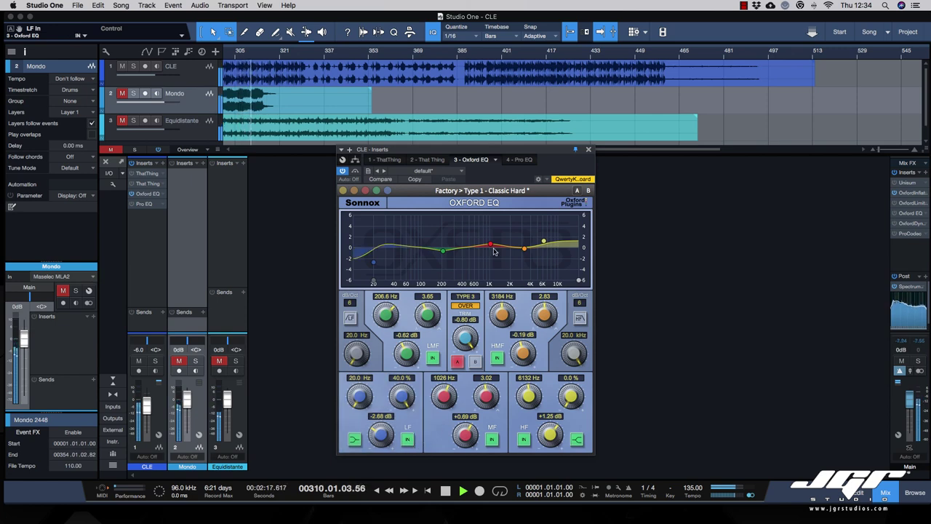
# Move the MF band to about 739 Hz at +1.25 dB, clear the overload indicator and lower the input trim to about -2.34 dB.
pyautogui.moveTo(491, 243)
pyautogui.mouseDown()
pyautogui.moveTo(490, 268)
pyautogui.moveTo(489, 237)
pyautogui.moveTo(476, 237)
pyautogui.moveTo(475, 216)
pyautogui.moveTo(479, 262)
pyautogui.moveTo(480, 241)
pyautogui.mouseUp()
pyautogui.click(463, 305)
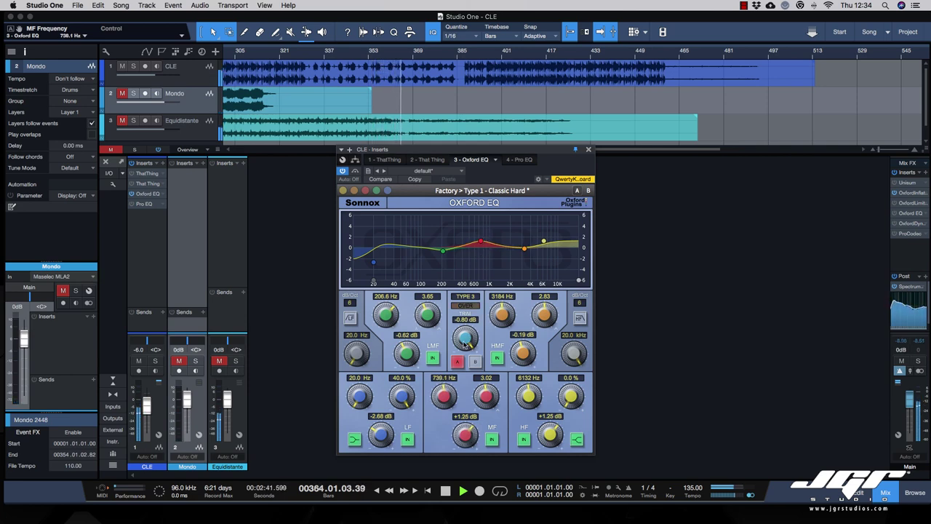
pyautogui.moveTo(461, 319); pyautogui.dragTo(460, 336)
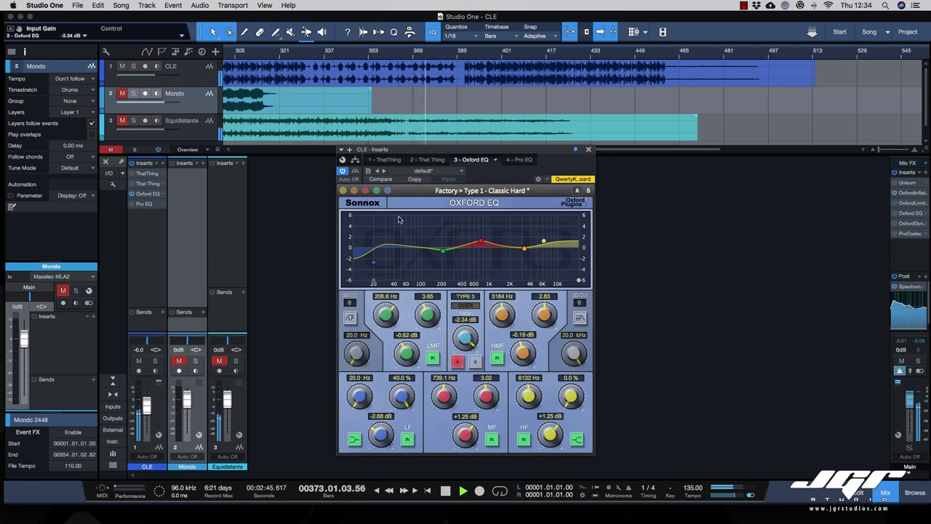
# Alternate between the plug-in's A and B settings to compare their sound, ending on A.
pyautogui.click(476, 363)
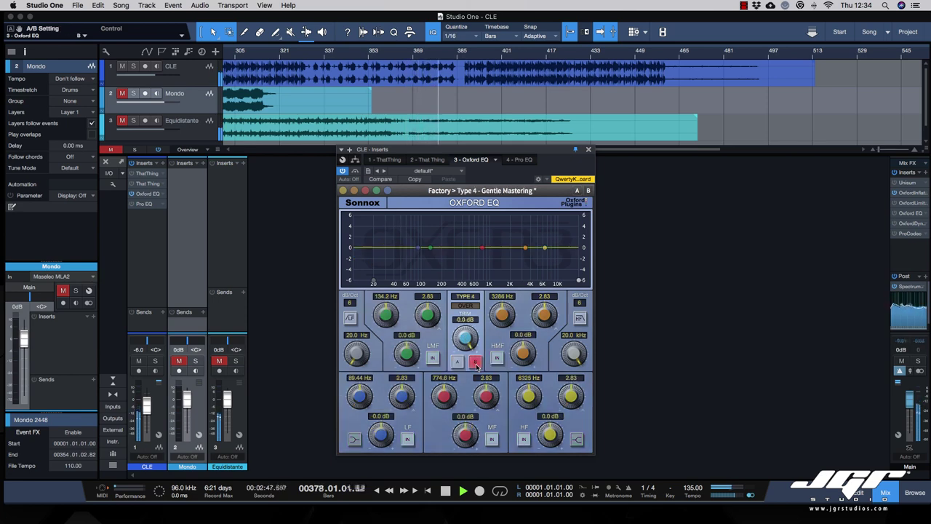
pyautogui.click(476, 364)
pyautogui.click(473, 363)
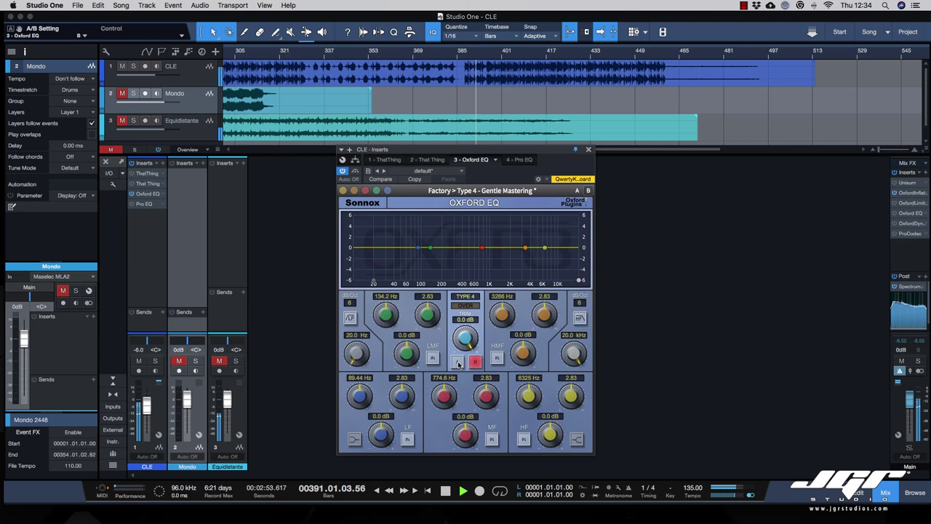
pyautogui.click(457, 363)
# Reduce the MF band to about +0.21 dB, the LMF band to -0.15 dB and the HF shelf to +0.26 dB, comparing with setting B.
pyautogui.moveTo(480, 247); pyautogui.dragTo(481, 253)
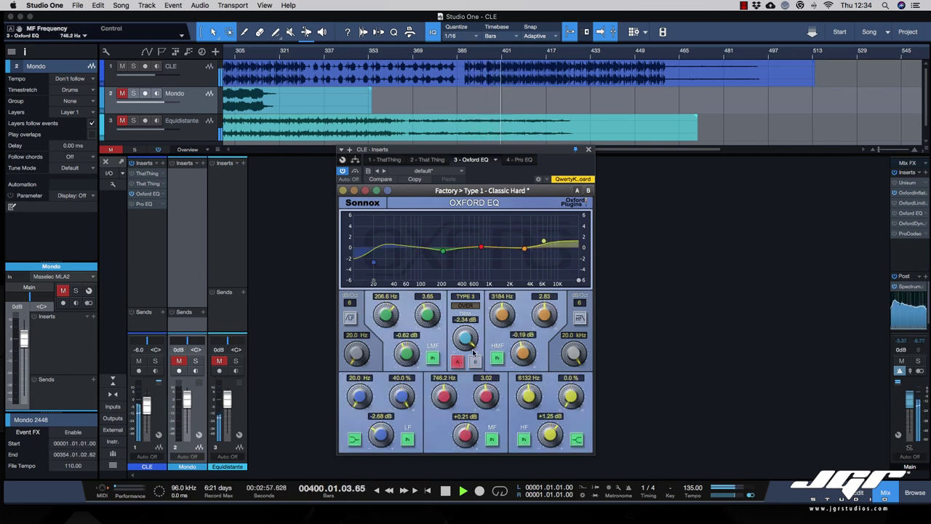
pyautogui.click(475, 360)
pyautogui.click(457, 362)
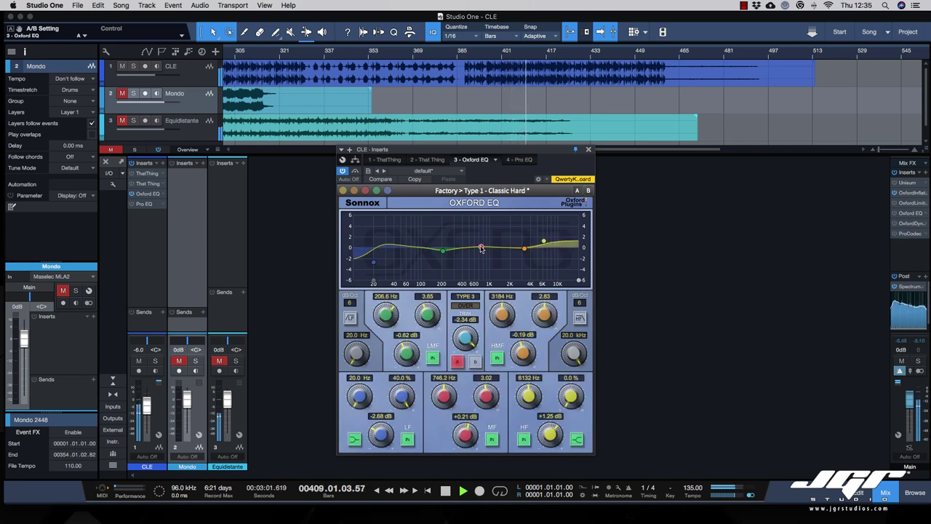
pyautogui.moveTo(443, 251); pyautogui.dragTo(443, 249)
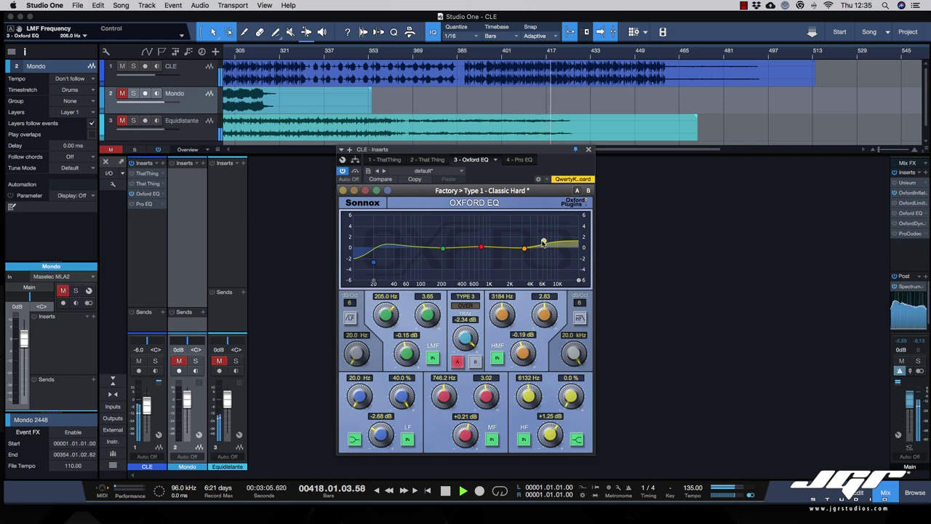
pyautogui.moveTo(544, 241); pyautogui.dragTo(546, 249)
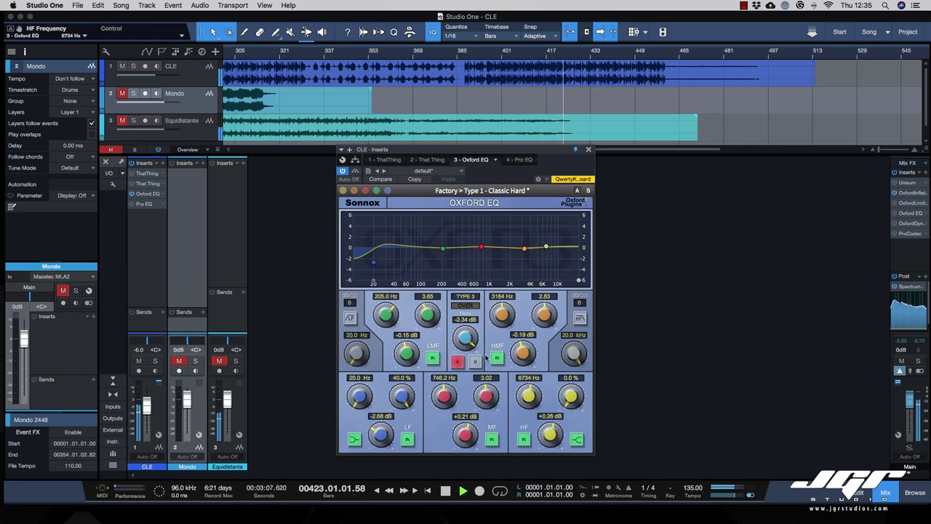
# Compare settings A and B once more and raise setting A's input trim to 0.0 dB.
pyautogui.click(475, 363)
pyautogui.click(476, 364)
pyautogui.moveTo(467, 345); pyautogui.dragTo(469, 337)
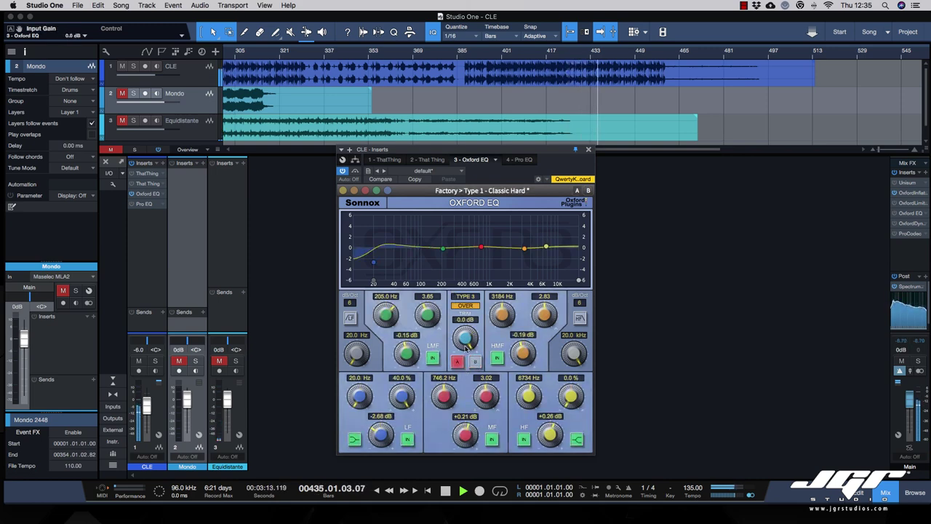
# Compare setting A at its new level with setting B repeatedly, and stop playback.
pyautogui.click(476, 361)
pyautogui.click(476, 361)
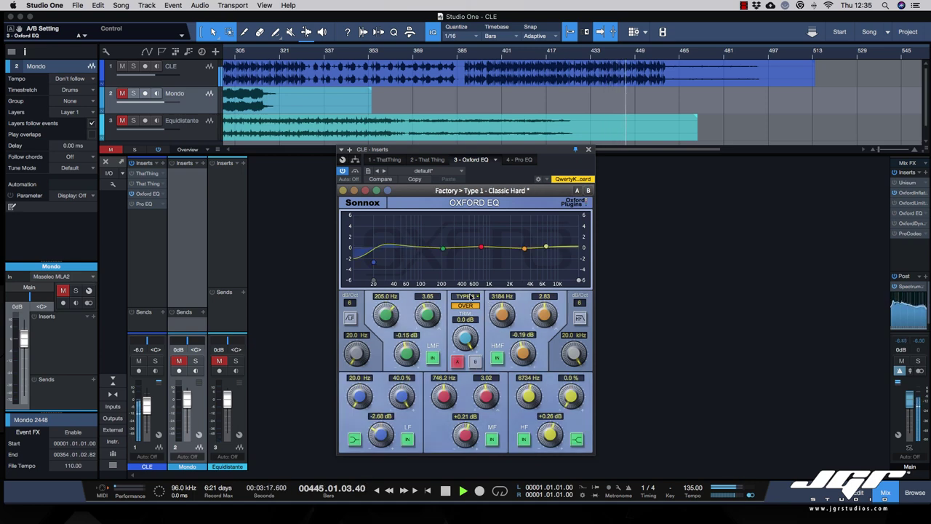
pyautogui.click(475, 362)
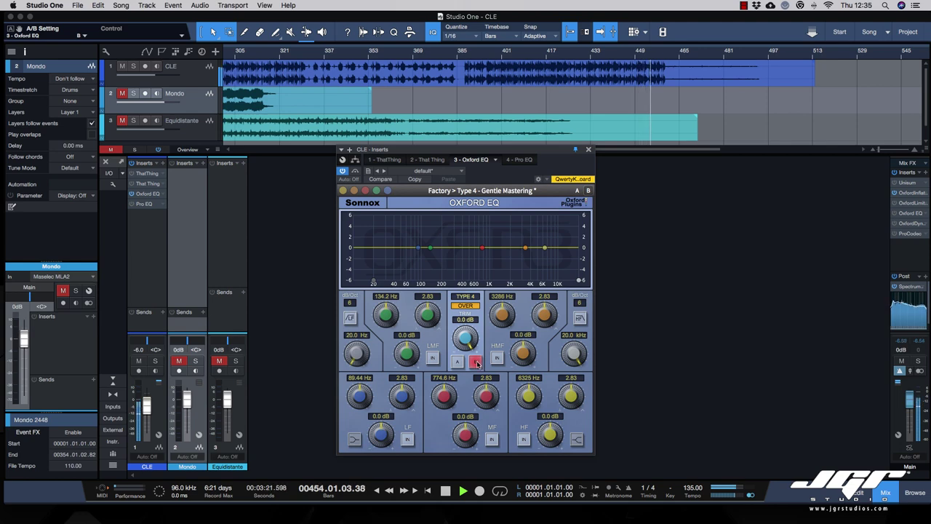
pyautogui.click(476, 362)
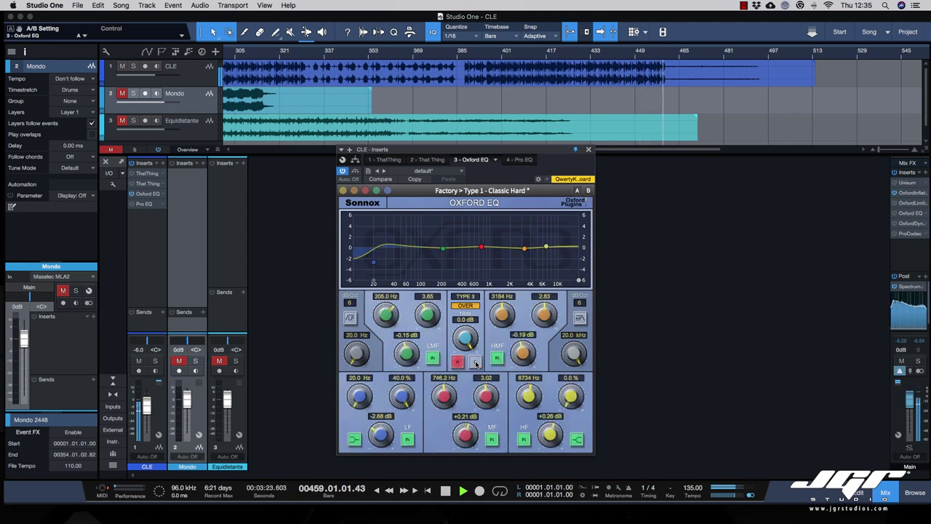
pyautogui.press('space')
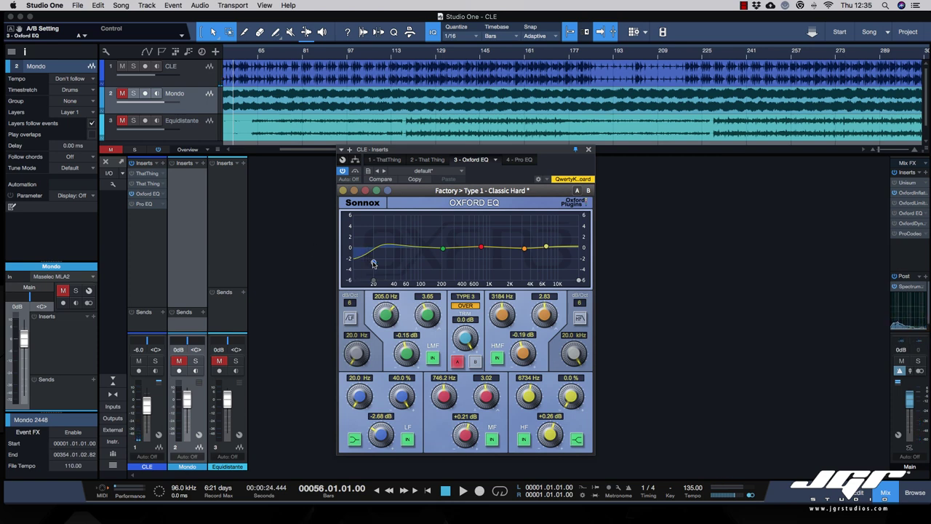
# Raise the LF shelf to about -1.85 dB near 20 Hz and switch the EQ type to Type 2.
pyautogui.moveTo(373, 264); pyautogui.dragTo(373, 258)
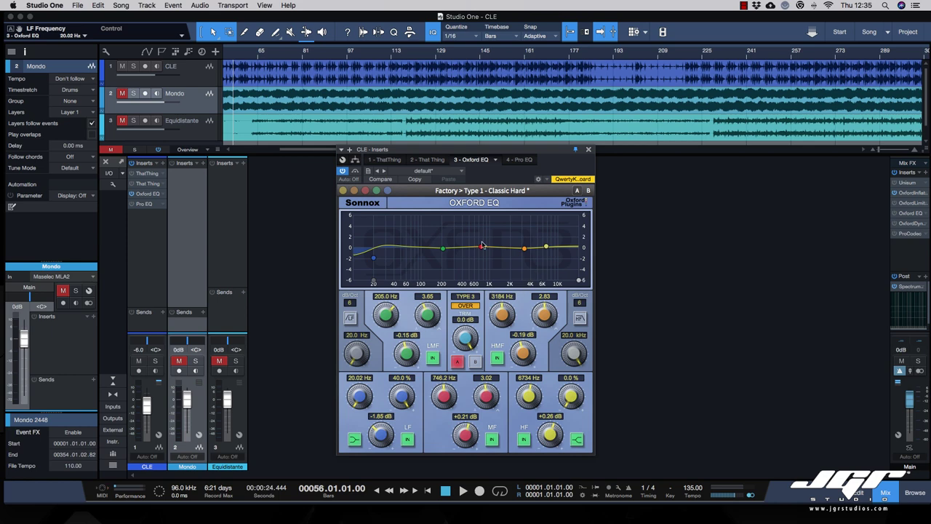
pyautogui.click(473, 297)
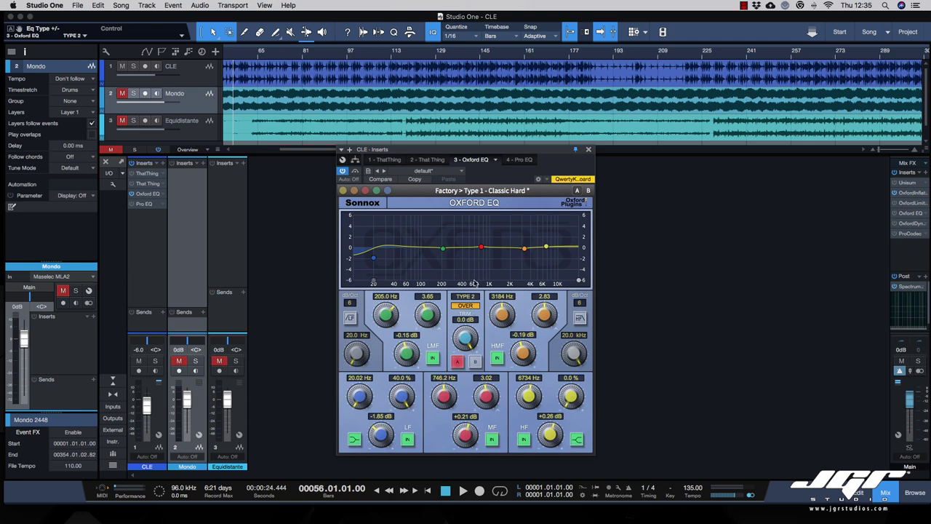
# Set the MF band to about +0.59 dB at 736 Hz with a Q of 3.22, and lower the LF shelf to about -5.10 dB.
pyautogui.moveTo(481, 248); pyautogui.dragTo(481, 248)
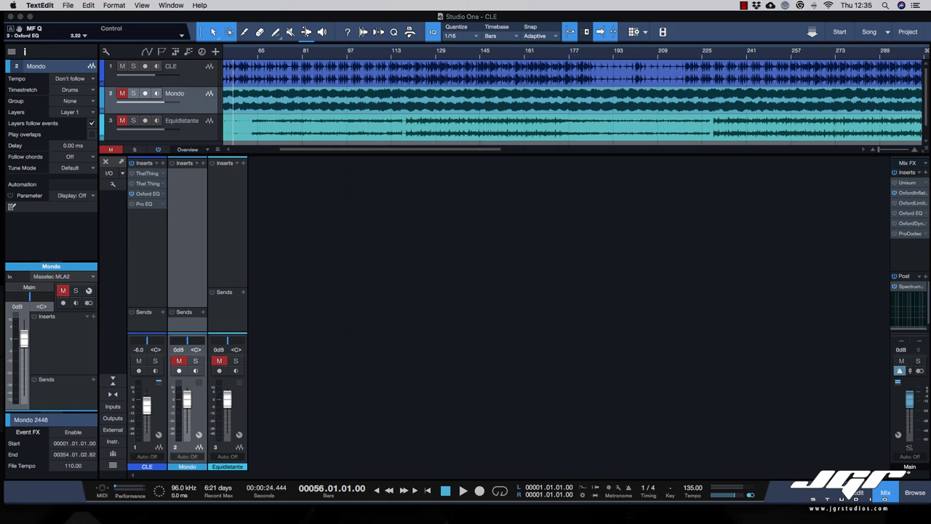
pyautogui.click(644, 286)
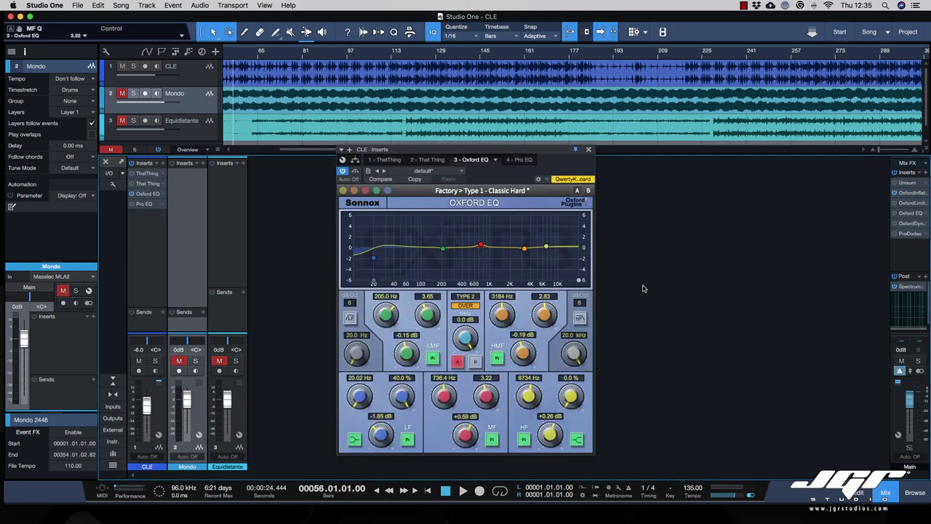
pyautogui.moveTo(372, 259); pyautogui.dragTo(373, 276)
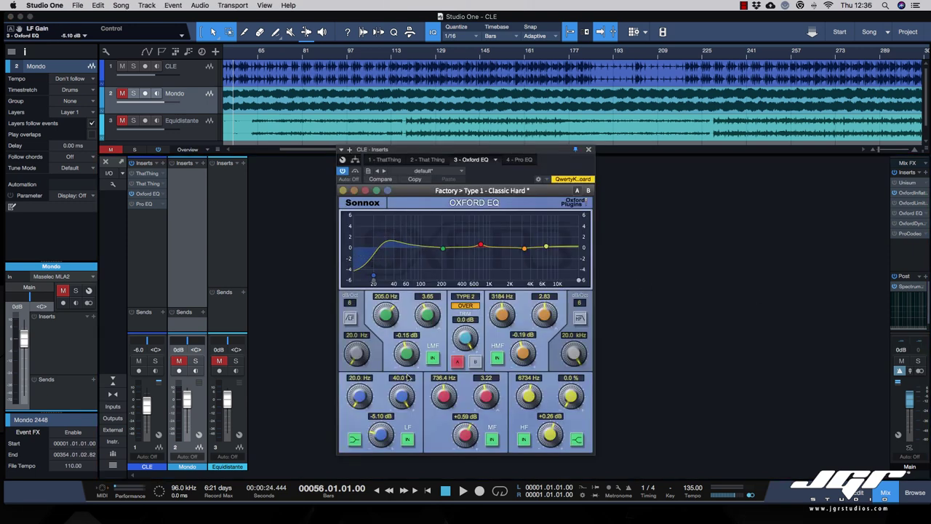
# Turn off the permanent display of numeric values in the Oxford EQ's options.
pyautogui.click(364, 204)
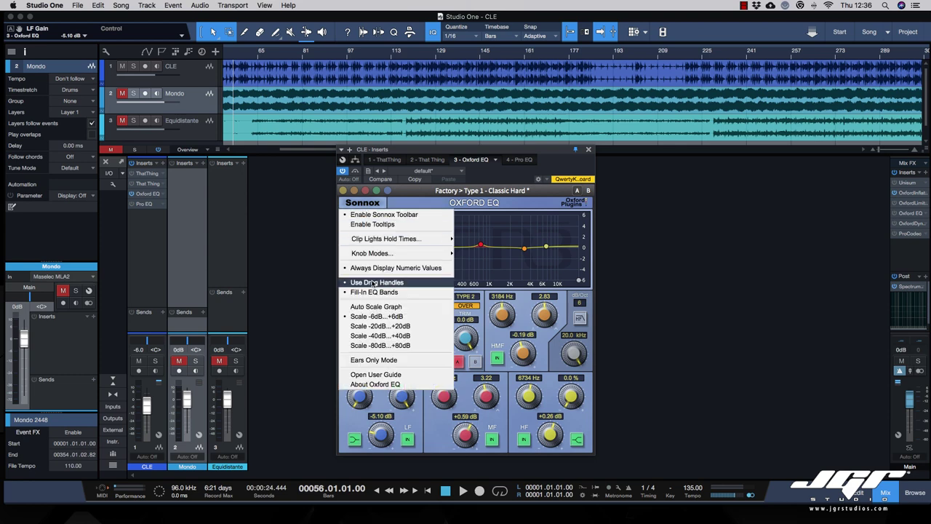
pyautogui.click(373, 291)
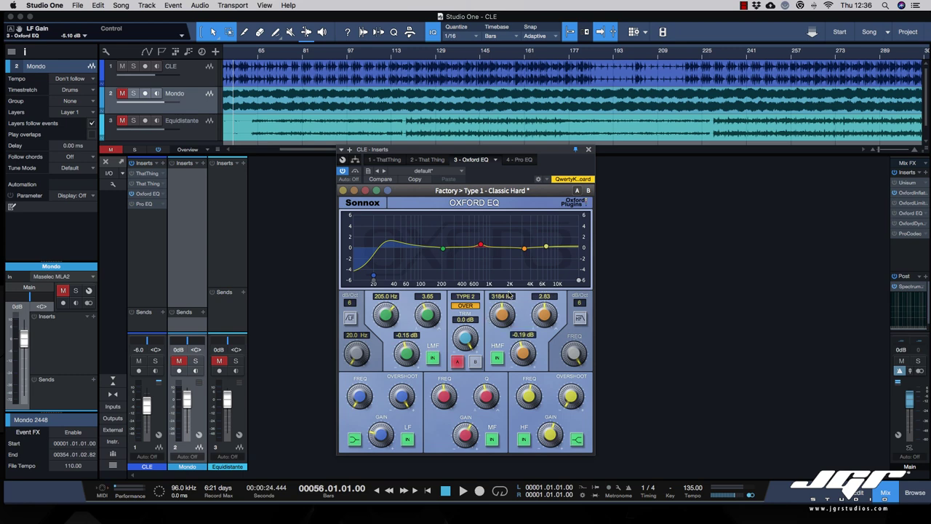
# Raise the HF shelf to about +4.76 dB at 8059 Hz and set its overshoot to about 33.4 %.
pyautogui.moveTo(546, 248); pyautogui.dragTo(550, 222)
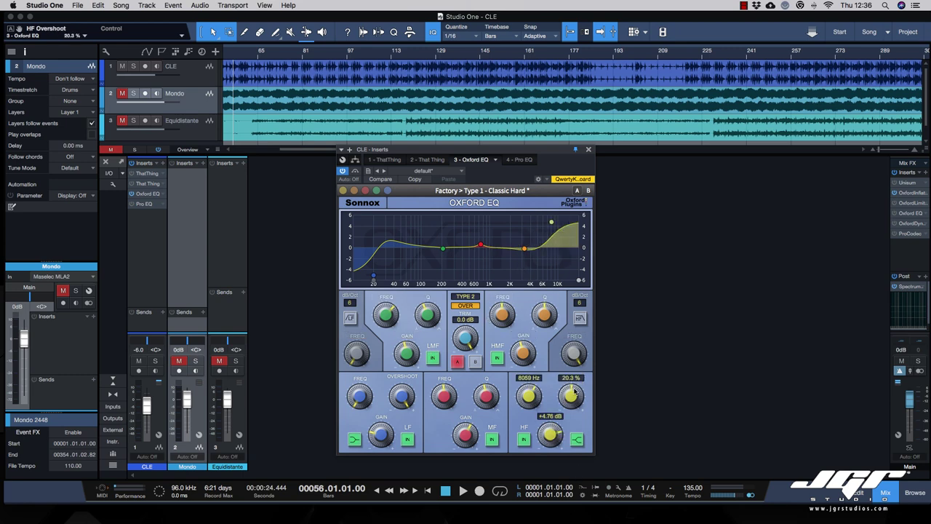
pyautogui.moveTo(573, 394); pyautogui.dragTo(693, 388)
pyautogui.moveTo(573, 397); pyautogui.dragTo(578, 401)
# Look through the dB/octave slope options of the high-frequency cut filter without choosing a different one.
pyautogui.click(582, 303)
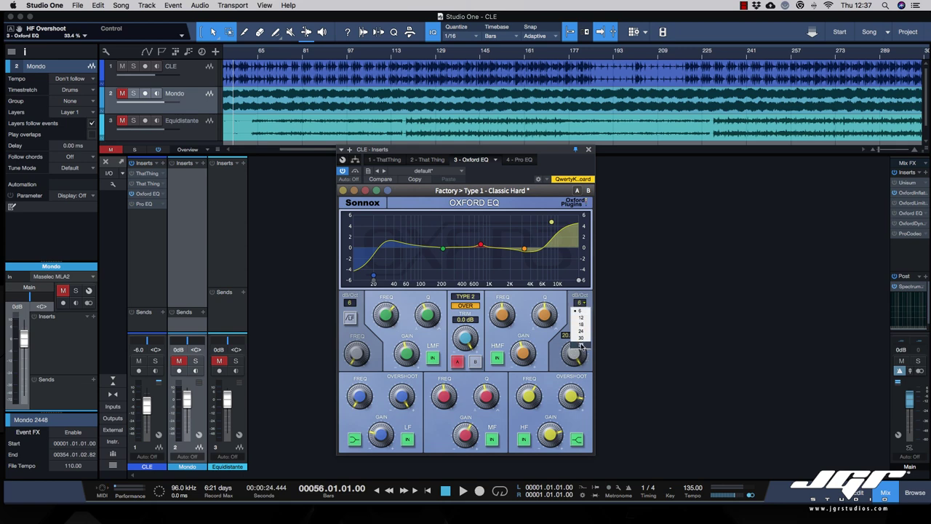
pyautogui.click(567, 292)
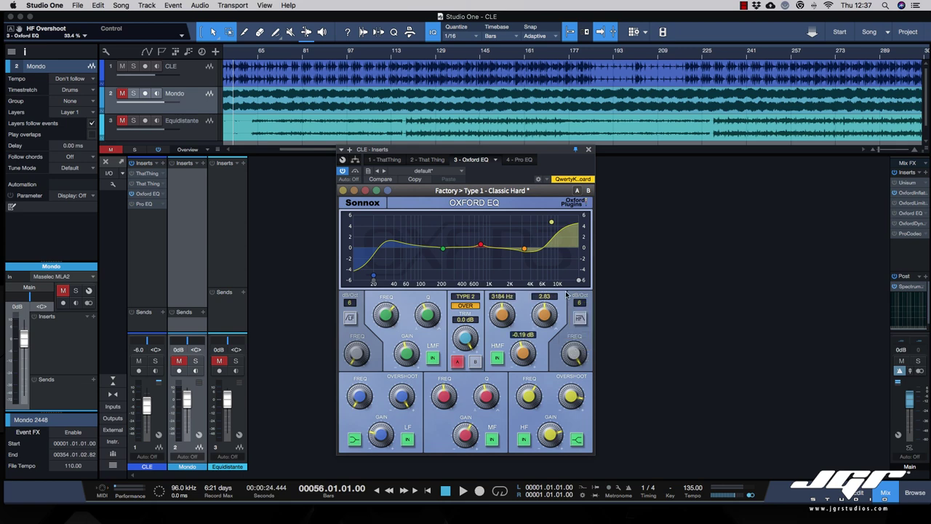
pyautogui.click(580, 302)
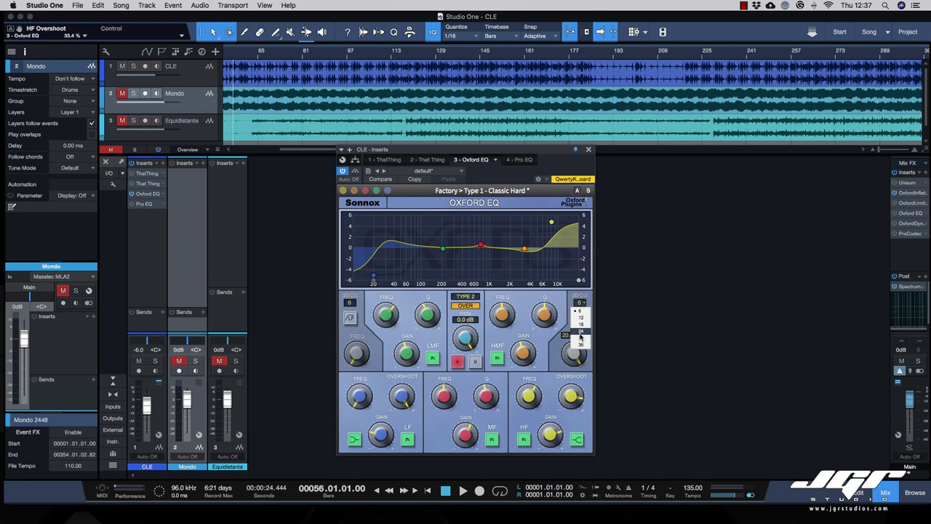
pyautogui.click(572, 296)
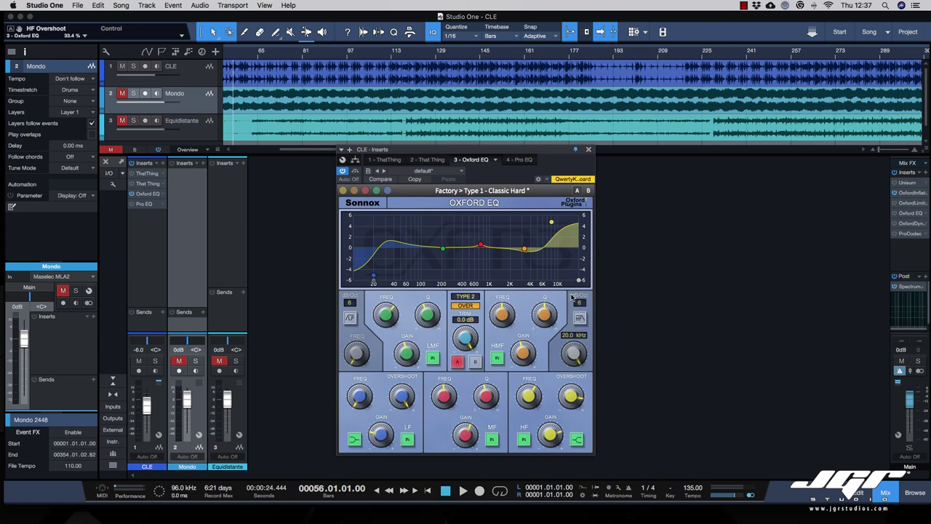
# Clear the overload indicator and lower the Oxford EQ's input trim to about -11.9 dB.
pyautogui.click(467, 305)
pyautogui.scroll(-10, 466, 338)
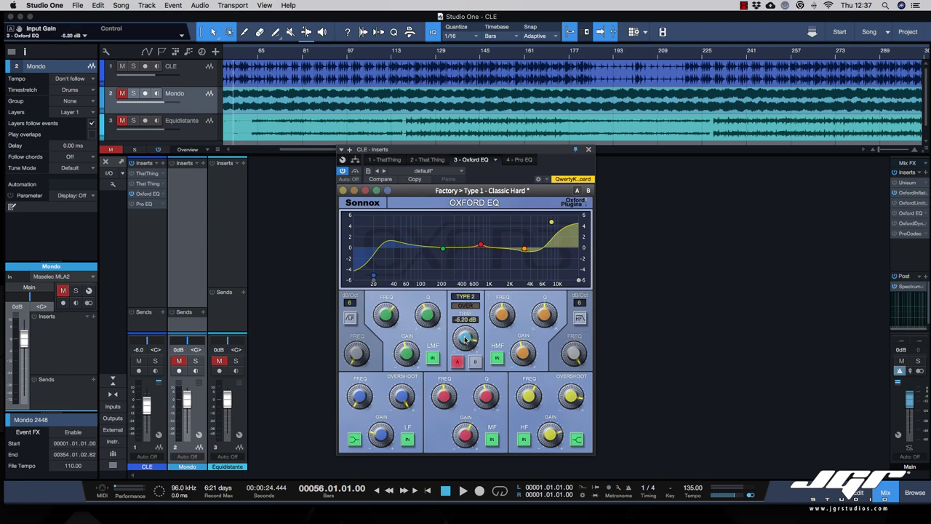
pyautogui.scroll(-8, 467, 339)
pyautogui.scroll(-12, 466, 339)
pyautogui.scroll(1, 476, 340)
# Open the CLE track's Pro EQ and move the Oxford EQ window so both equalizers show side by side.
pyautogui.click(142, 205)
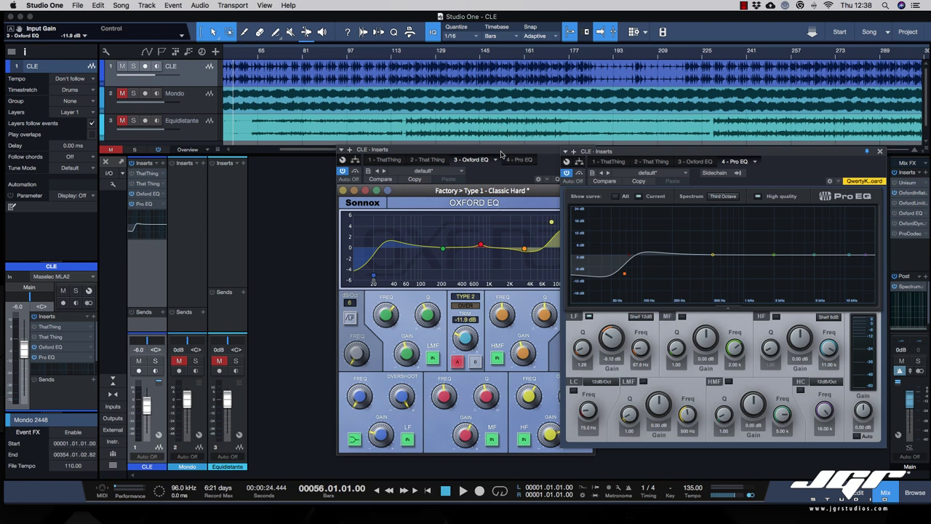
pyautogui.moveTo(501, 153); pyautogui.dragTo(455, 155)
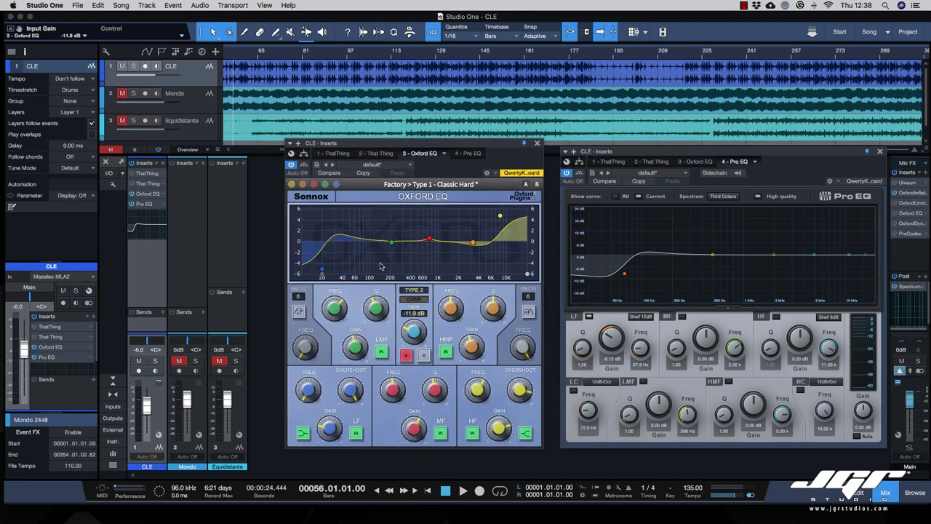